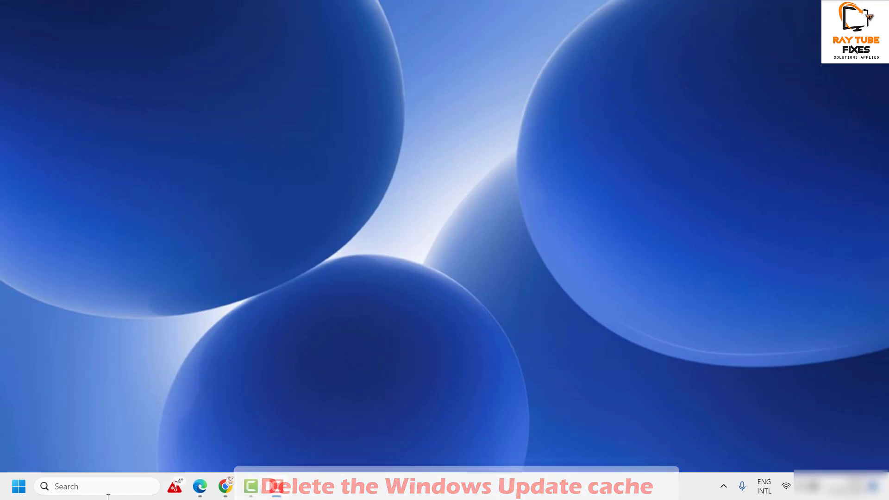
Open Command Prompt as administrator and move its window toward the middle of the desktop.
{"action": "left_click", "coordinate": [94, 487]}
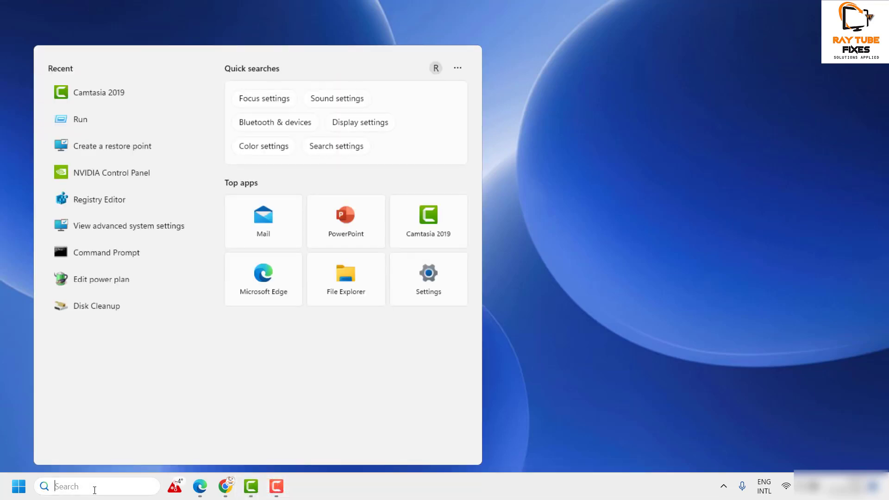
{"action": "type", "text": "cmd"}
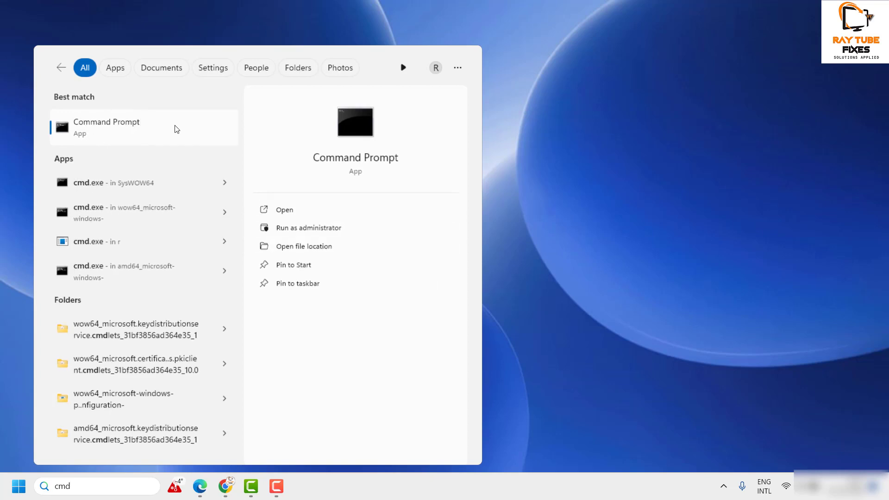
{"action": "left_click", "coordinate": [306, 230]}
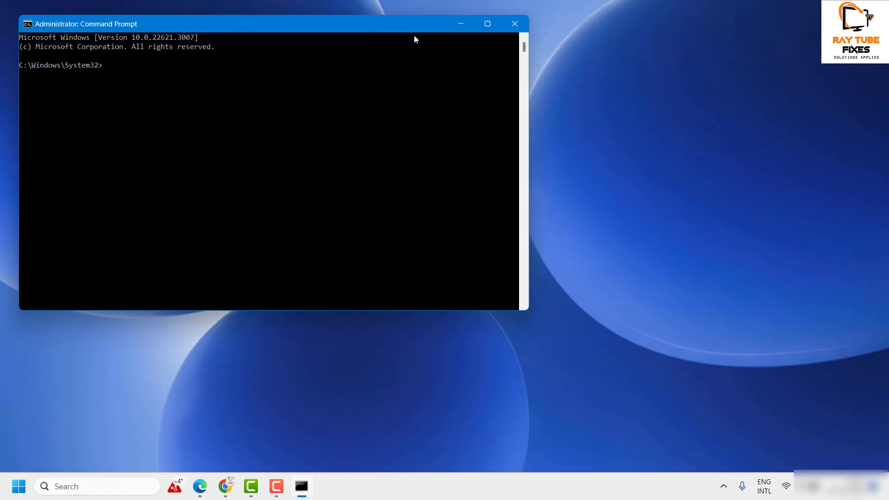
{"action": "left_click_drag", "start_coordinate": [414, 39], "coordinate": [664, 85]}
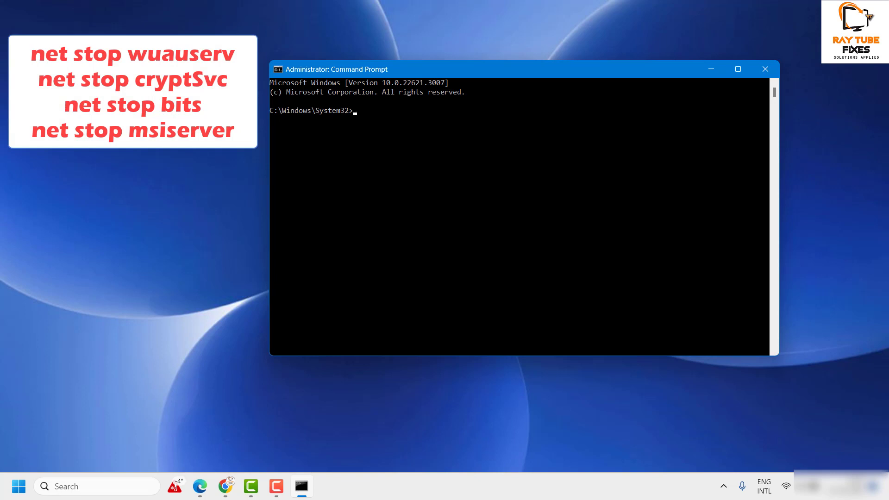
Stop the Windows Update service by running net stop wuauserv.
{"action": "left_click", "coordinate": [200, 486]}
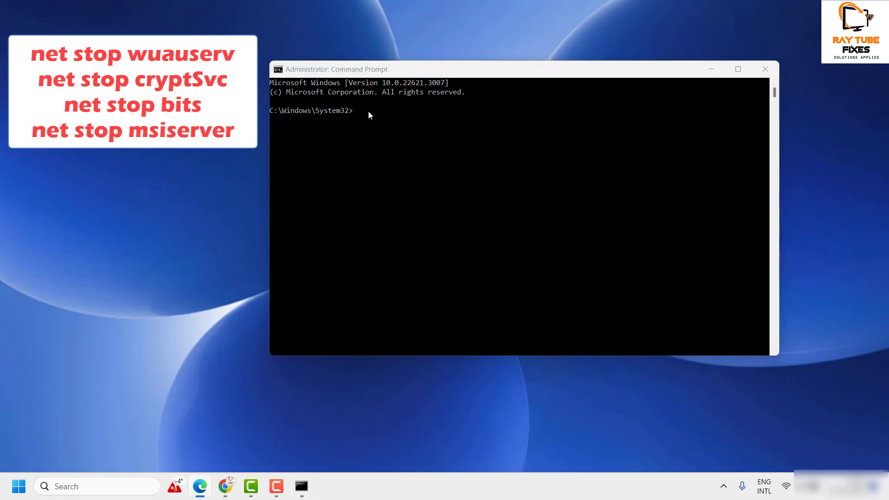
{"action": "left_click", "coordinate": [383, 139]}
{"action": "type", "text": "net stop wuauserv"}
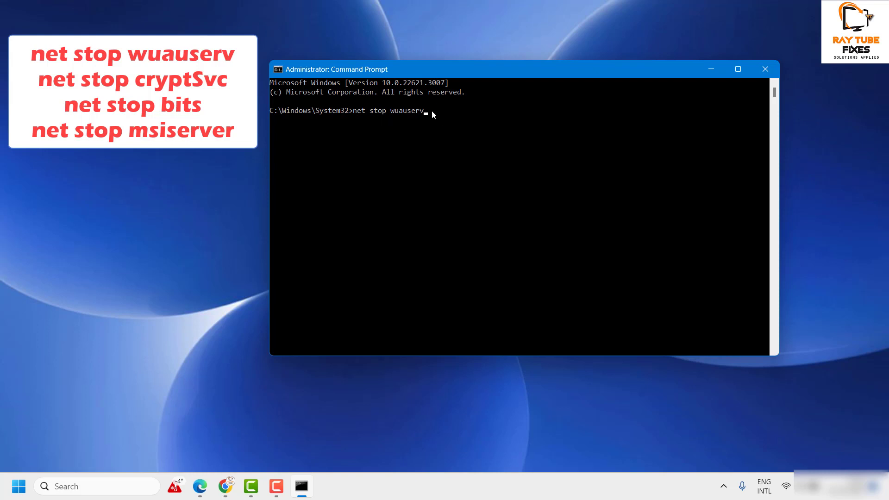
{"action": "right_click", "coordinate": [320, 73]}
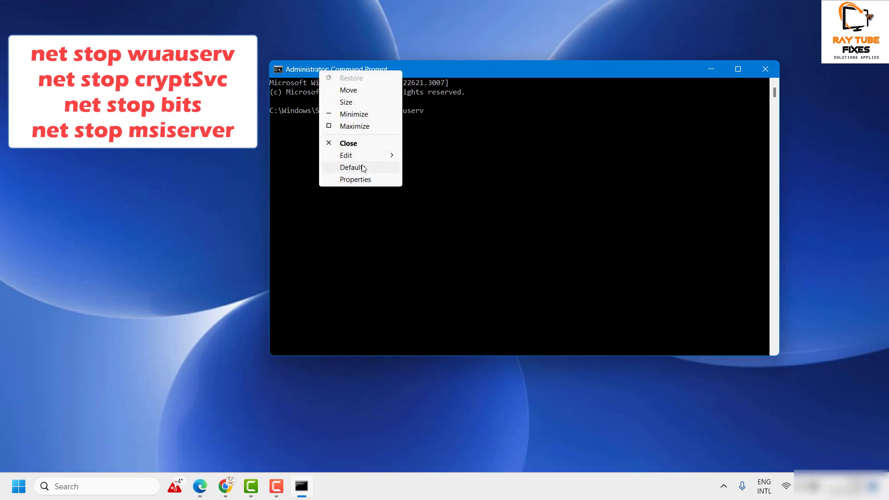
{"action": "mouse_move", "coordinate": [362, 156]}
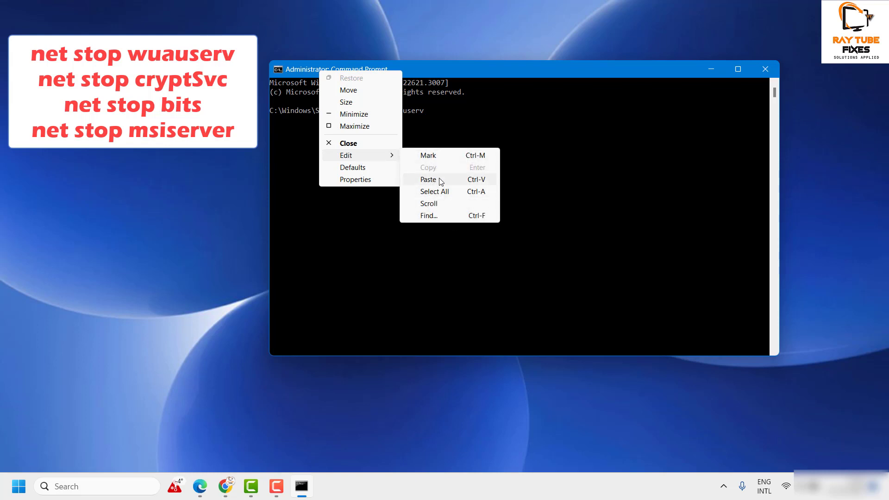
{"action": "left_click", "coordinate": [547, 66]}
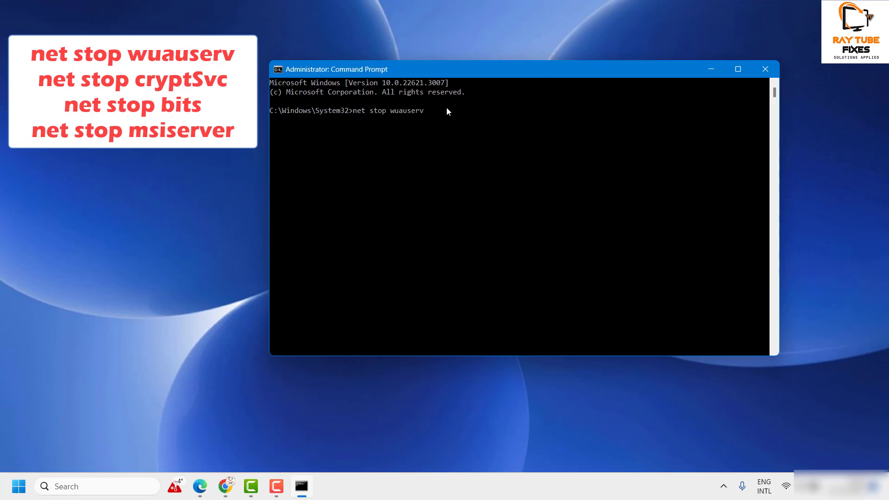
{"action": "key", "text": "Return"}
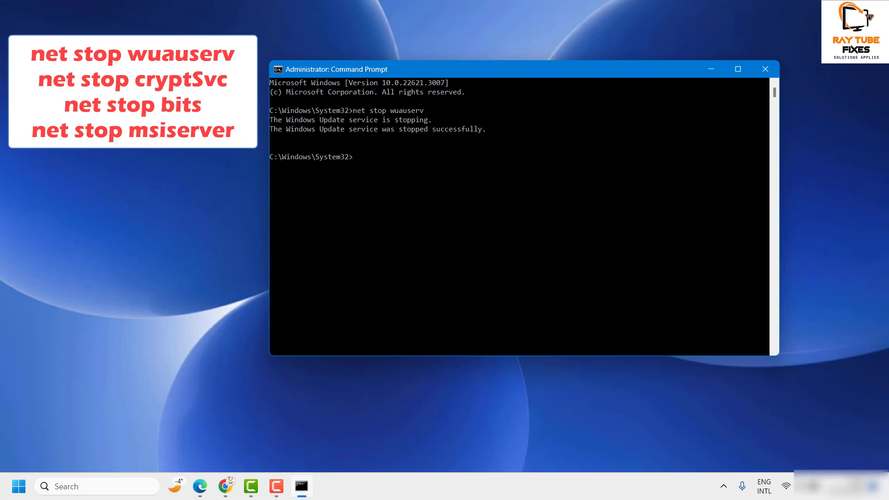
Stop the Cryptographic Services service by running net stop cryptSvc.
{"action": "key", "text": "super+1"}
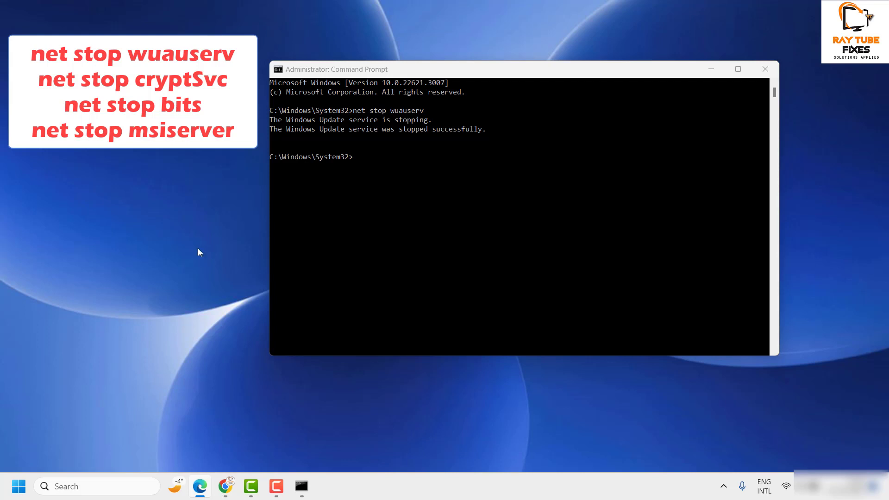
{"action": "right_click", "coordinate": [326, 69]}
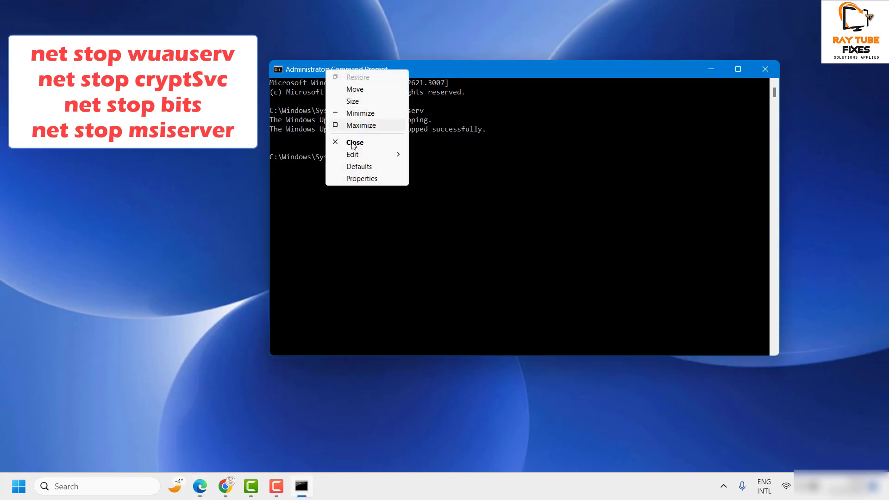
{"action": "left_click", "coordinate": [435, 175]}
{"action": "type", "text": "net stop cryptSvc"}
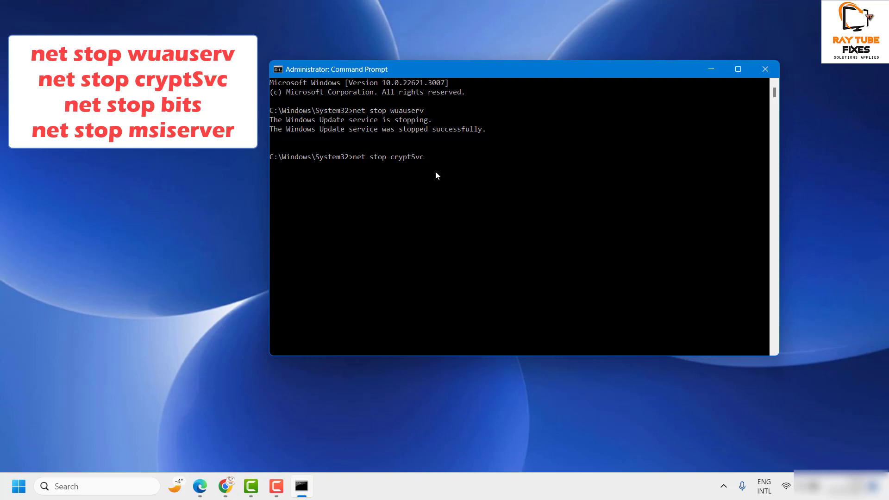
{"action": "key", "text": "Return"}
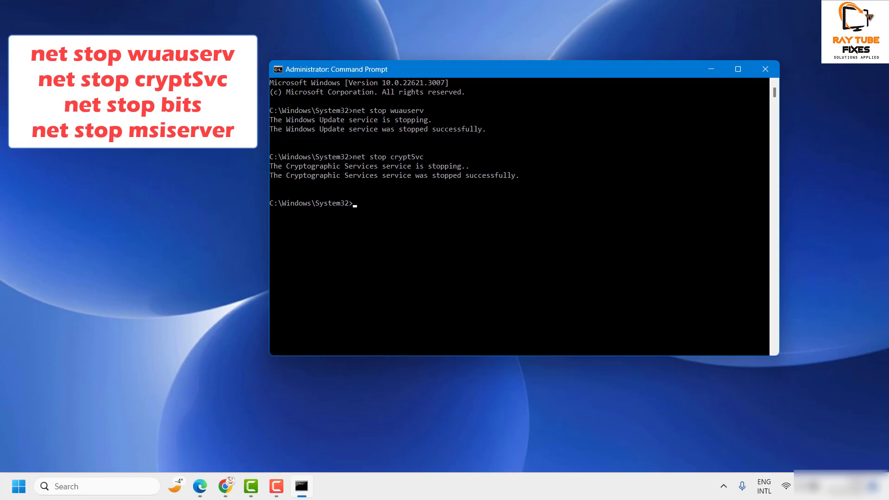
Stop the Background Intelligent Transfer Service by running net stop bits.
{"action": "key", "text": "super+1"}
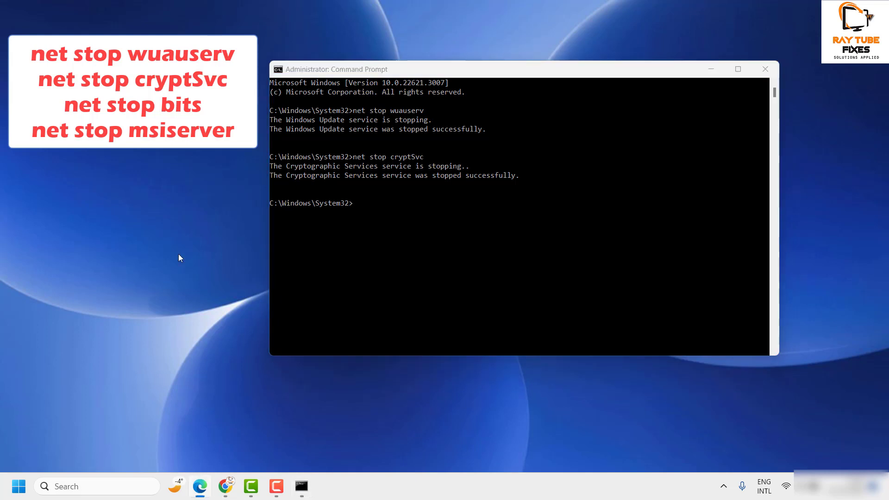
{"action": "left_click", "coordinate": [365, 207]}
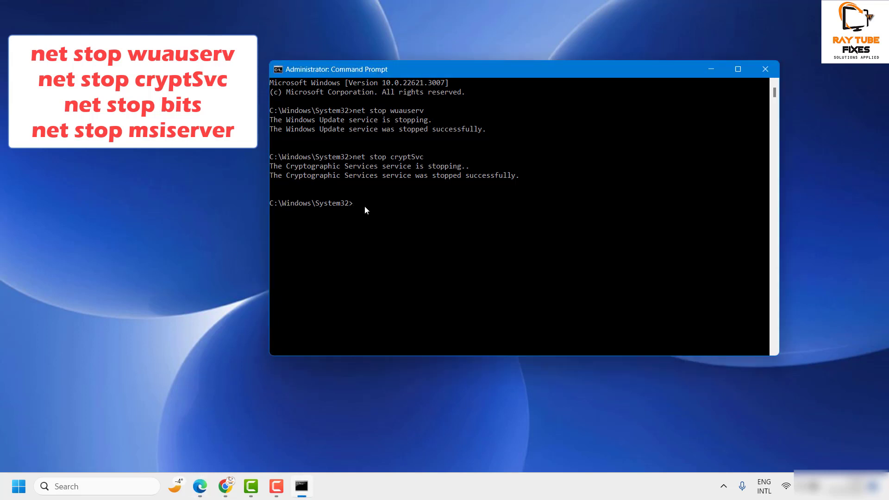
{"action": "type", "text": "net stop bits"}
{"action": "key", "text": "Return"}
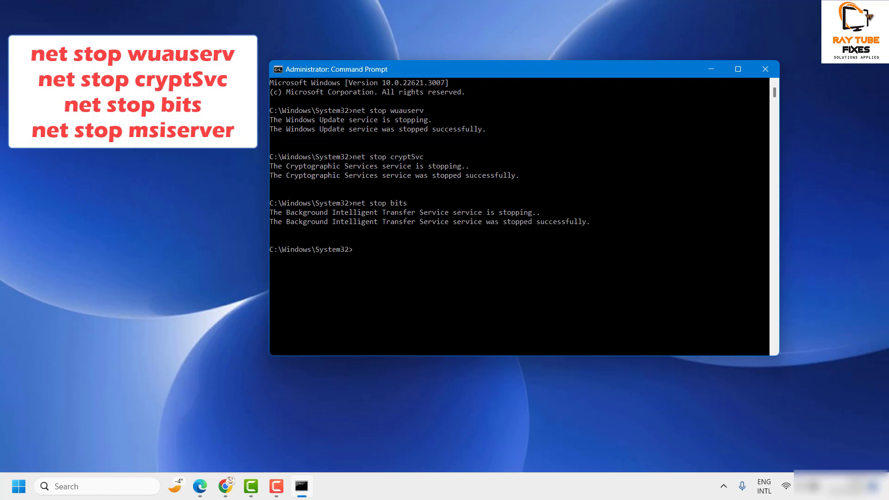
Stop the Windows Installer service by running net stop msiserver.
{"action": "left_click", "coordinate": [200, 486]}
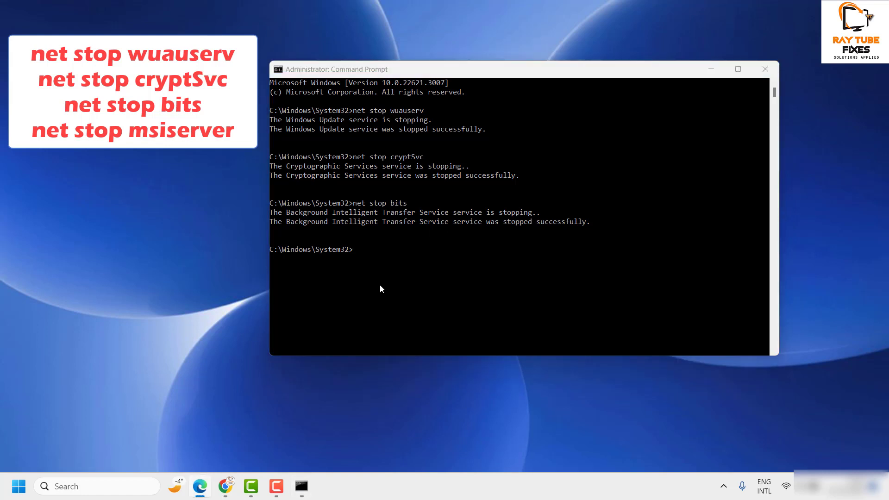
{"action": "left_click", "coordinate": [390, 259]}
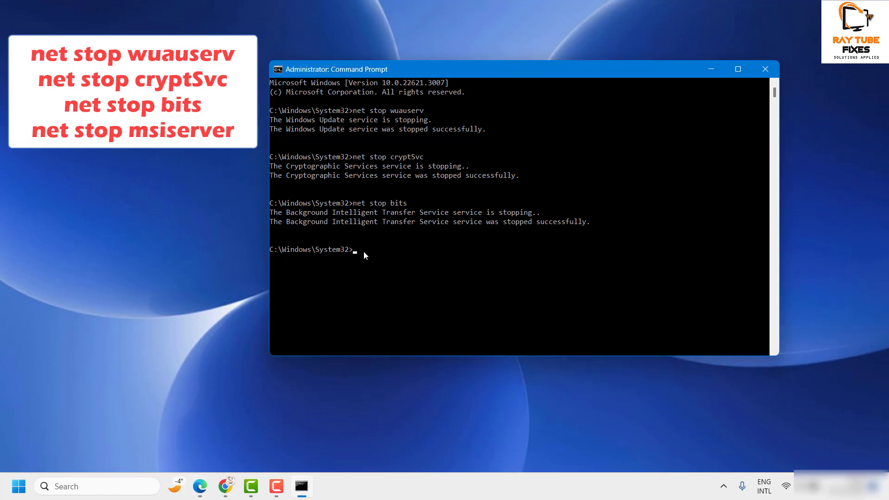
{"action": "type", "text": "net stop msiserver"}
{"action": "key", "text": "Return"}
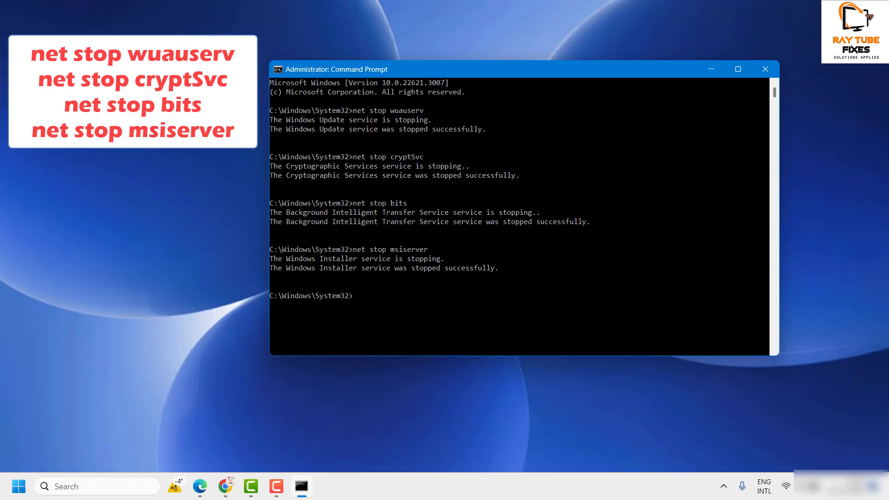
Minimize the Command Prompt window and open File Explorer in a maximized window.
{"action": "left_click", "coordinate": [715, 69]}
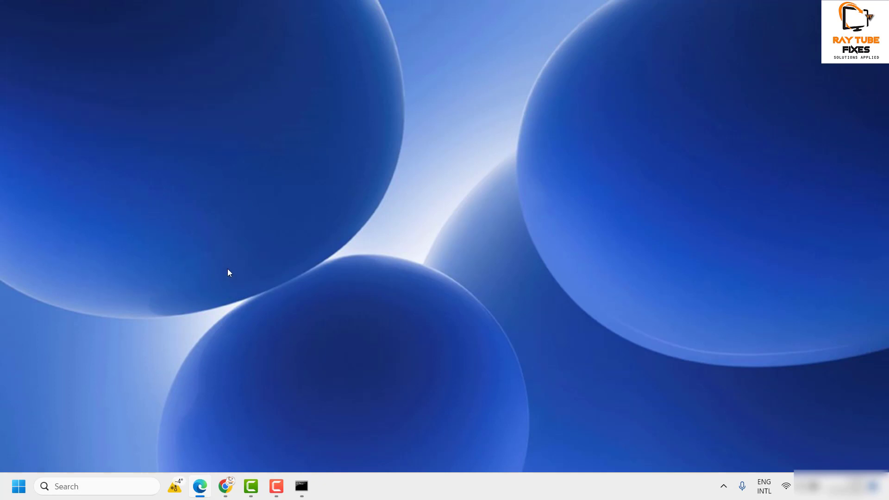
{"action": "left_click", "coordinate": [21, 486]}
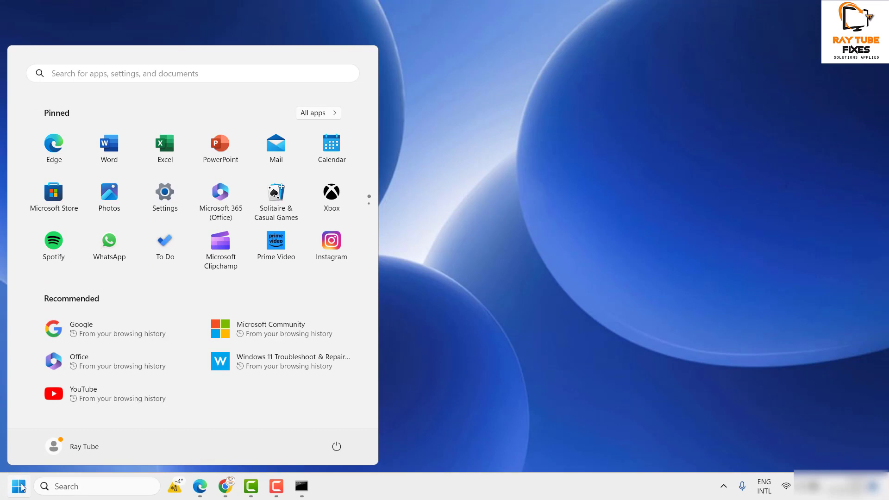
{"action": "left_click", "coordinate": [629, 279]}
{"action": "right_click", "coordinate": [16, 492]}
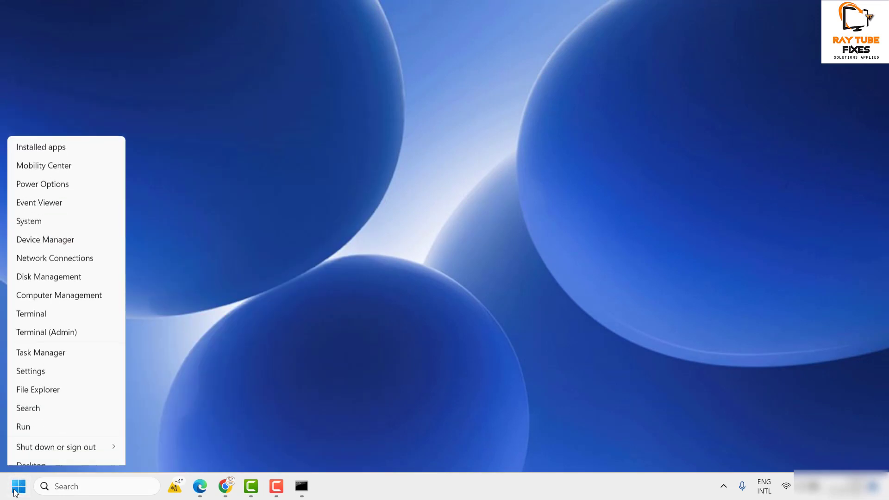
{"action": "left_click", "coordinate": [57, 378]}
{"action": "left_click_drag", "start_coordinate": [5, 173], "coordinate": [660, 68]}
{"action": "double_click", "coordinate": [661, 68]}
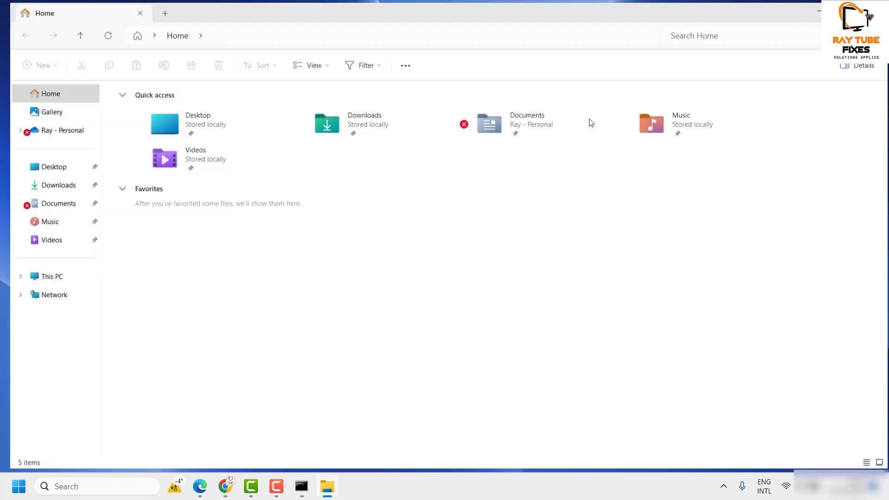
Open the Windows folder on the OS (C:) drive.
{"action": "left_click", "coordinate": [51, 280]}
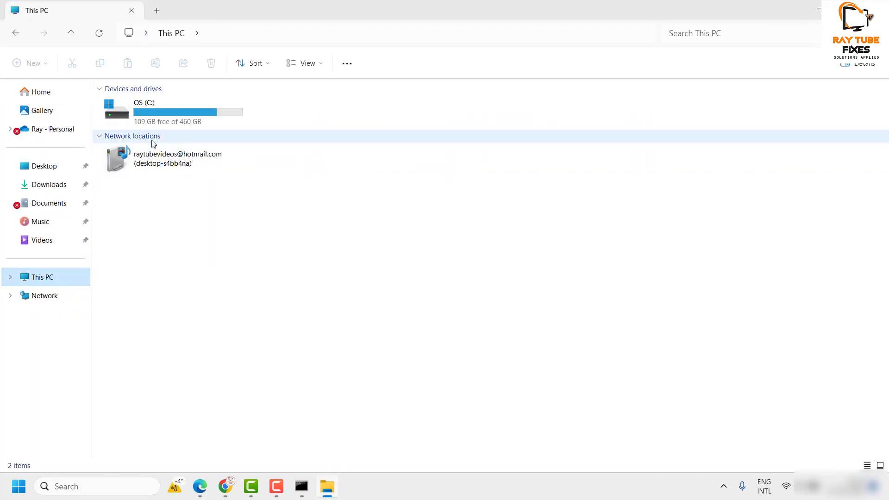
{"action": "double_click", "coordinate": [168, 111]}
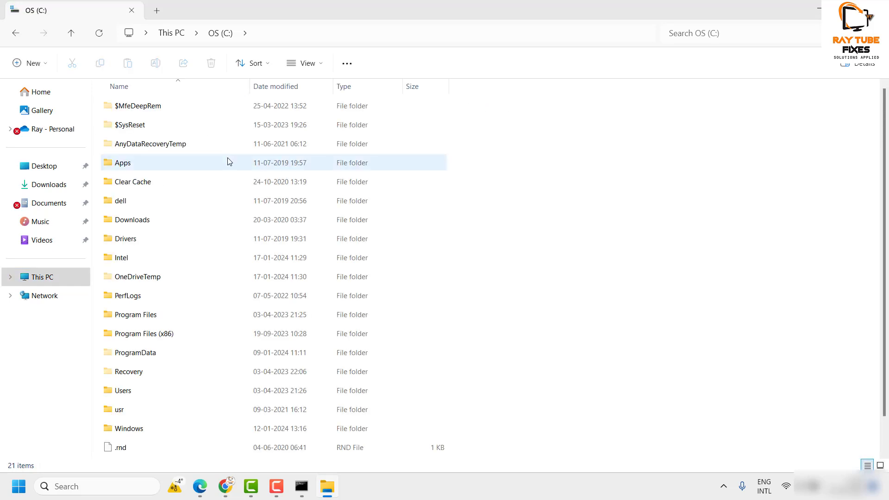
{"action": "mouse_move", "coordinate": [228, 161]}
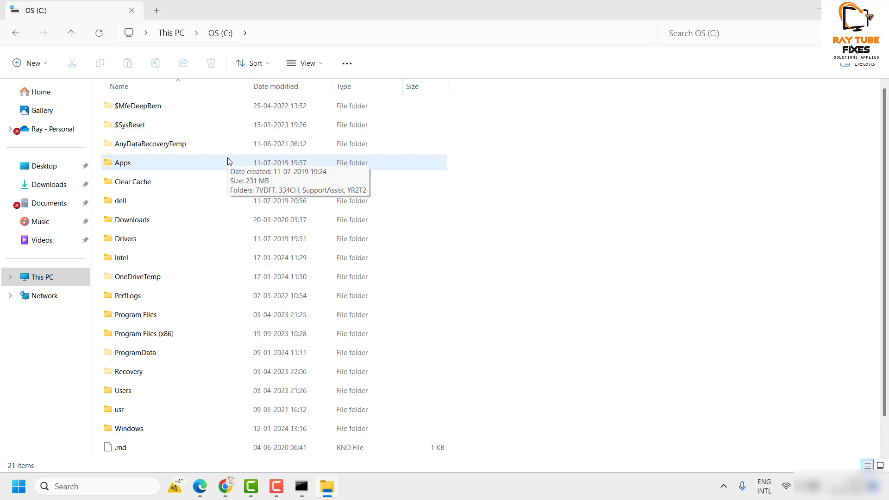
{"action": "scroll", "coordinate": [190, 343], "scroll_direction": "down", "scroll_amount": 1}
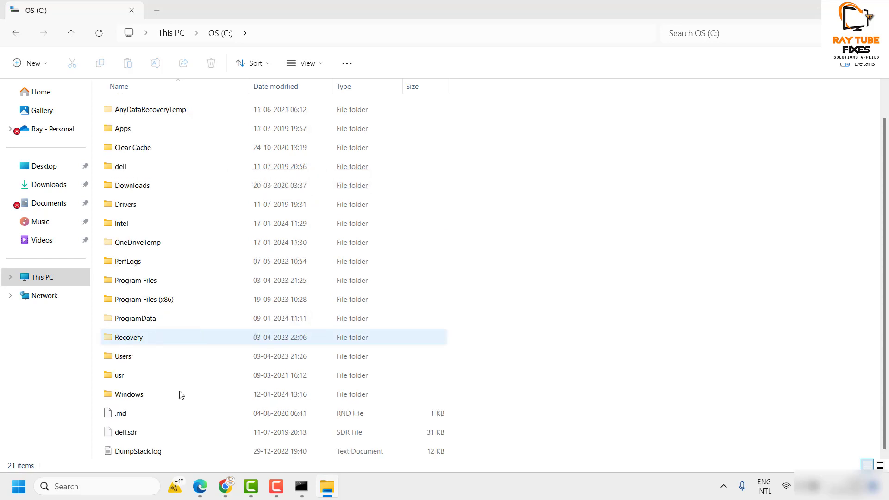
{"action": "double_click", "coordinate": [145, 394]}
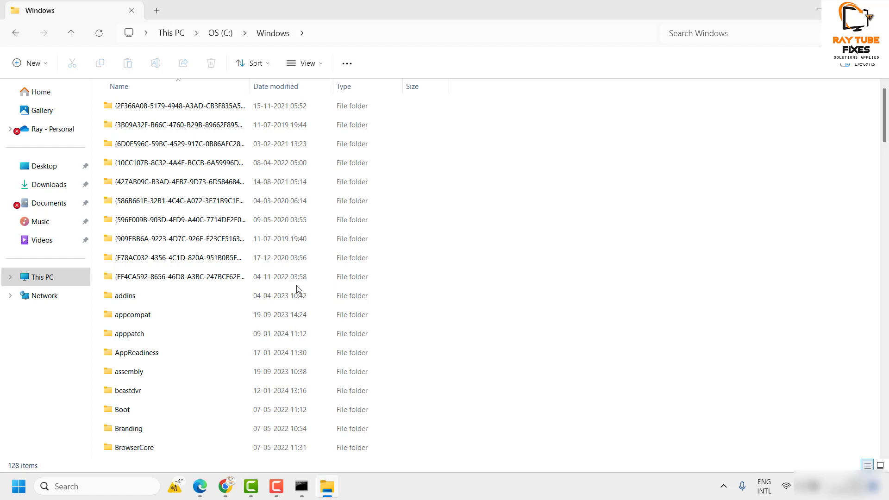
Find and select the SoftwareDistribution folder inside the Windows folder.
{"action": "left_click", "coordinate": [165, 184]}
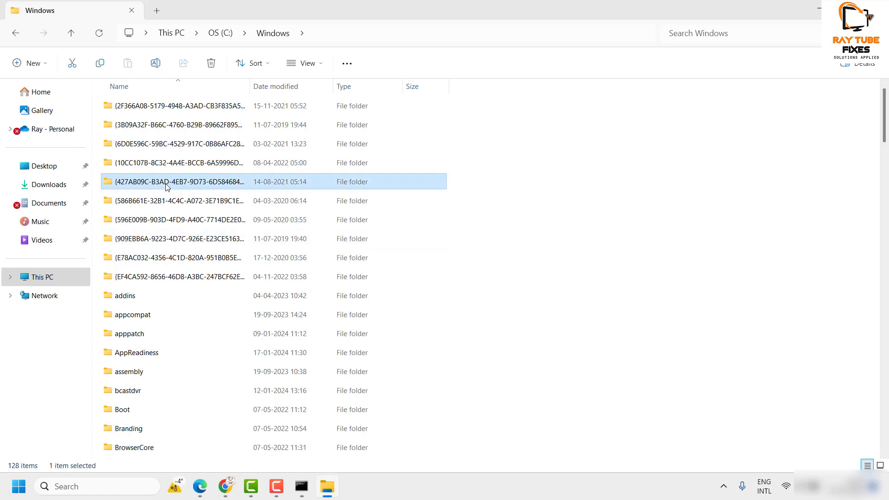
{"action": "type", "text": "soft"}
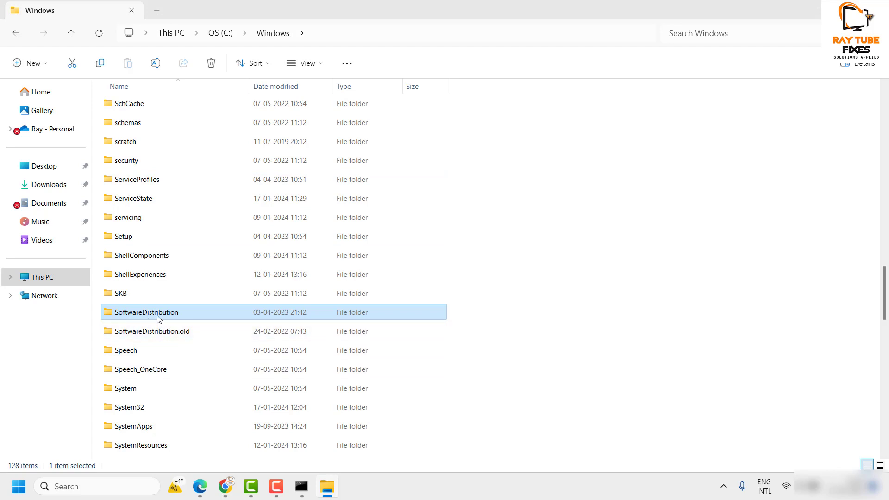
{"action": "mouse_move", "coordinate": [158, 318]}
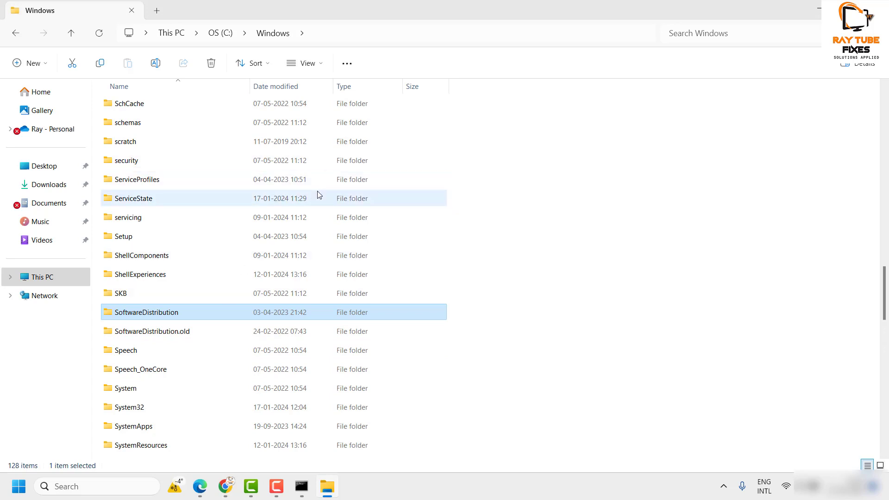
Set the folder options to show hidden files, folders, and drives, and apply the change.
{"action": "left_click", "coordinate": [353, 66]}
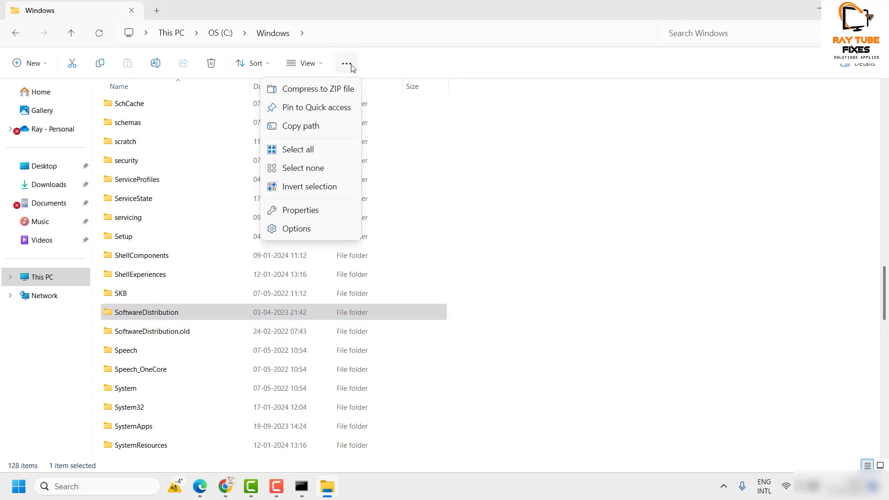
{"action": "left_click", "coordinate": [294, 228]}
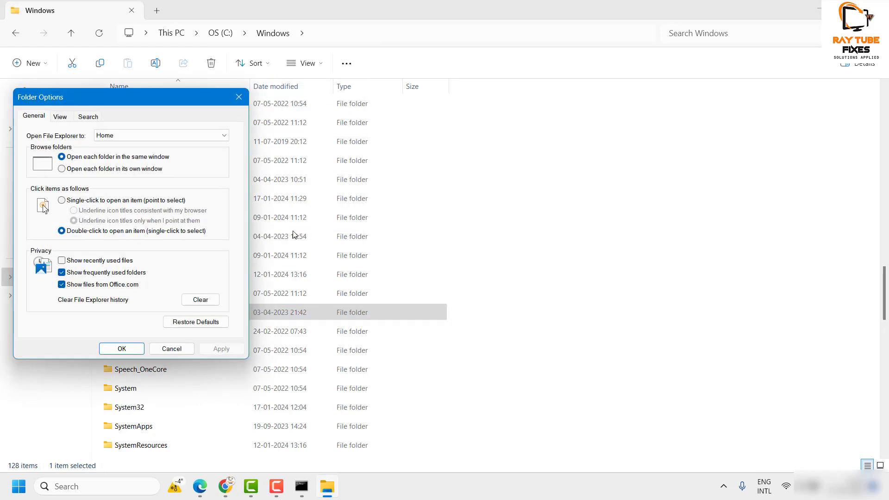
{"action": "left_click", "coordinate": [63, 119]}
{"action": "left_click_drag", "start_coordinate": [116, 105], "coordinate": [265, 80]}
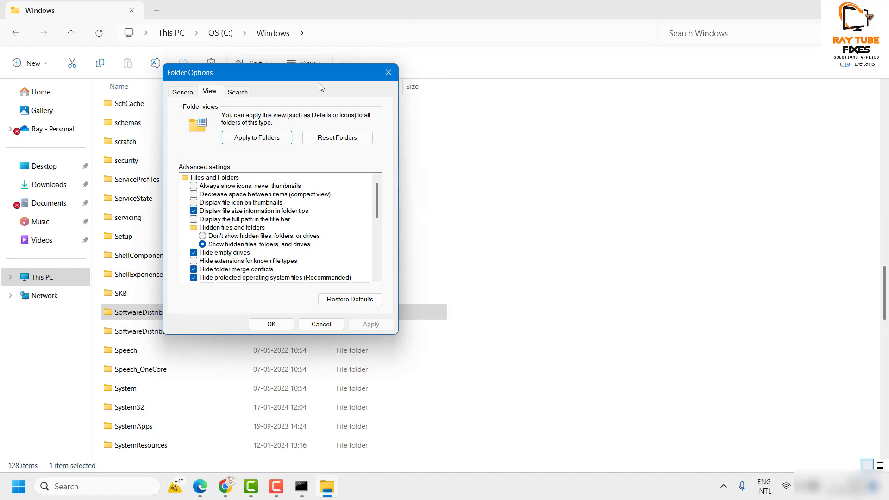
{"action": "left_click_drag", "start_coordinate": [318, 74], "coordinate": [419, 66]}
{"action": "left_click_drag", "start_coordinate": [496, 68], "coordinate": [644, 65]}
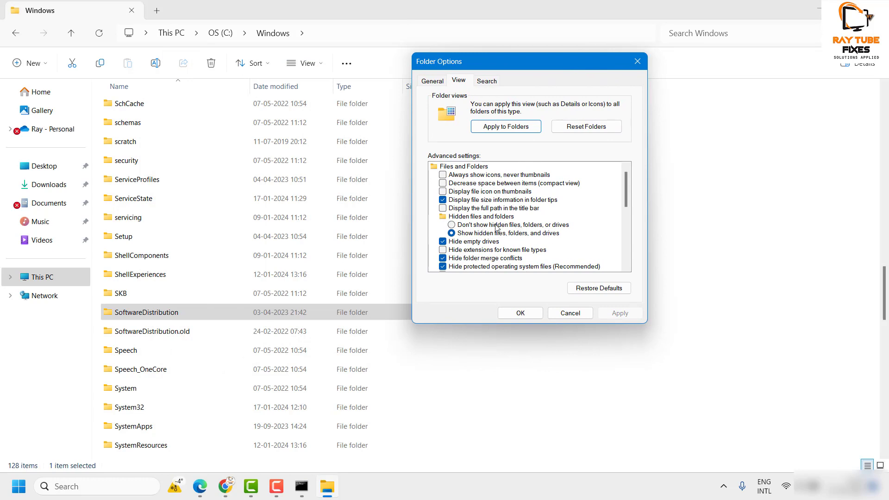
{"action": "left_click", "coordinate": [469, 233]}
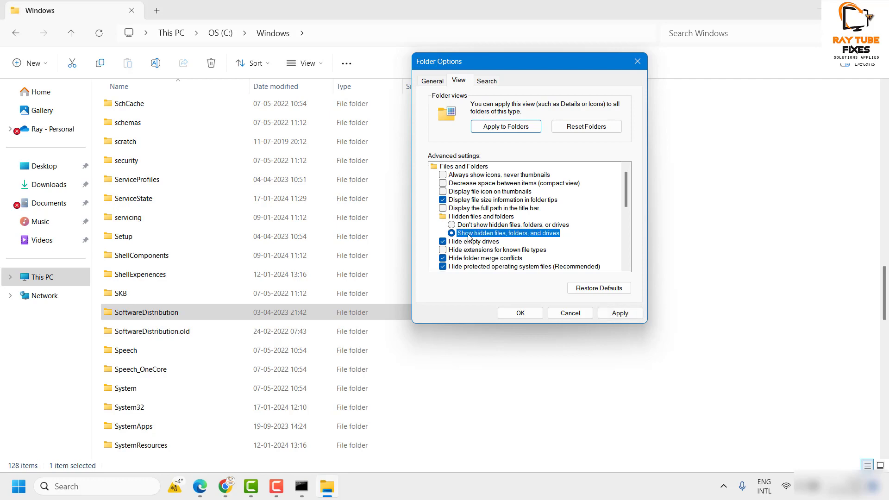
{"action": "left_click", "coordinate": [602, 311]}
{"action": "left_click", "coordinate": [520, 313]}
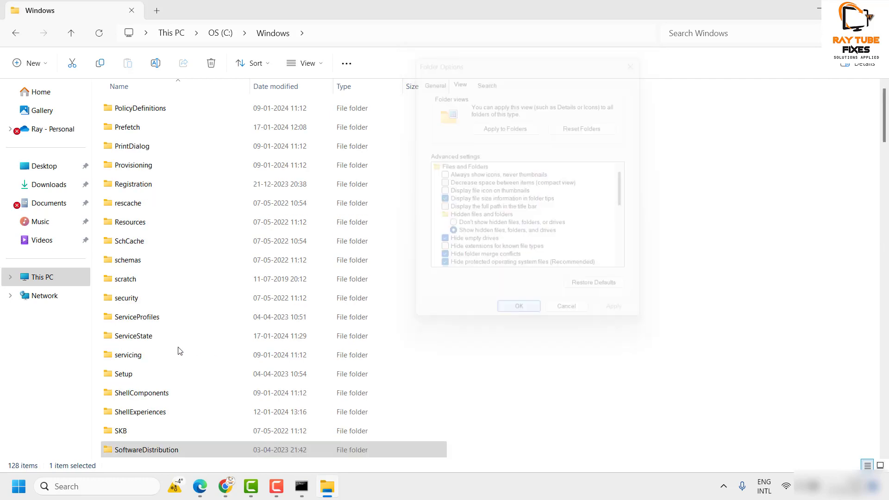
Open the SoftwareDistribution folder inside the Windows folder.
{"action": "scroll", "coordinate": [159, 347], "scroll_direction": "down", "scroll_amount": 2}
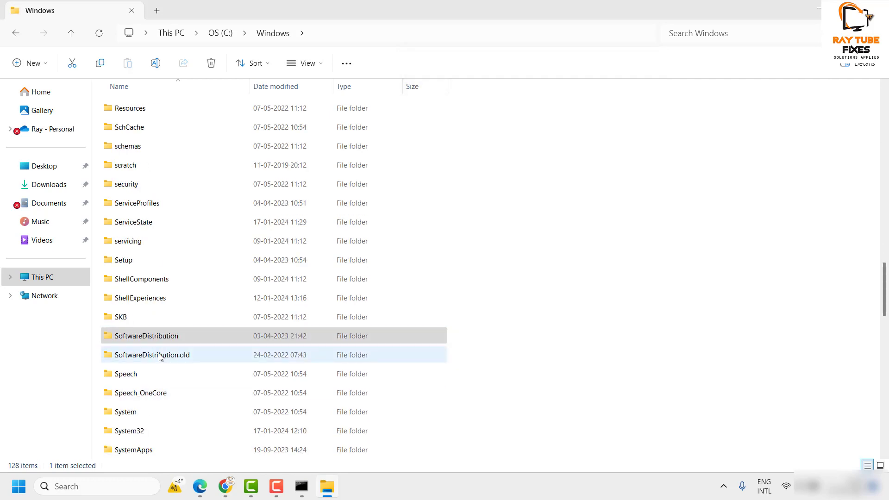
{"action": "left_click", "coordinate": [158, 339]}
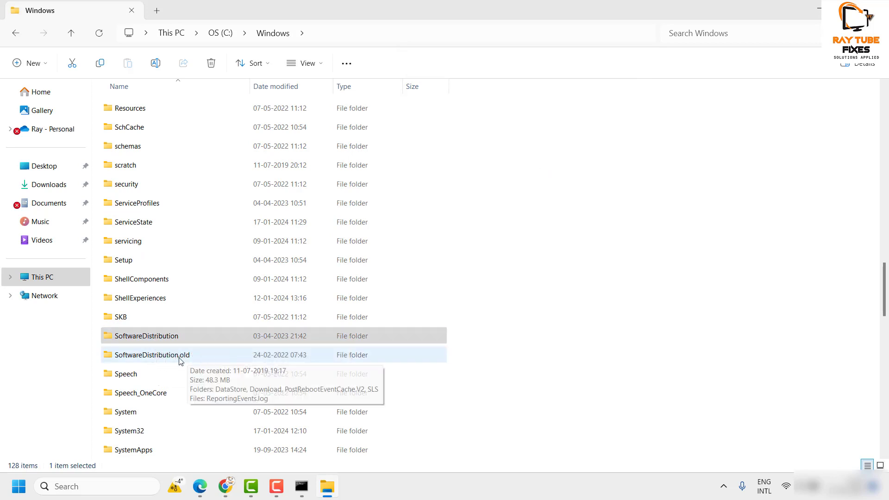
{"action": "left_click", "coordinate": [177, 340]}
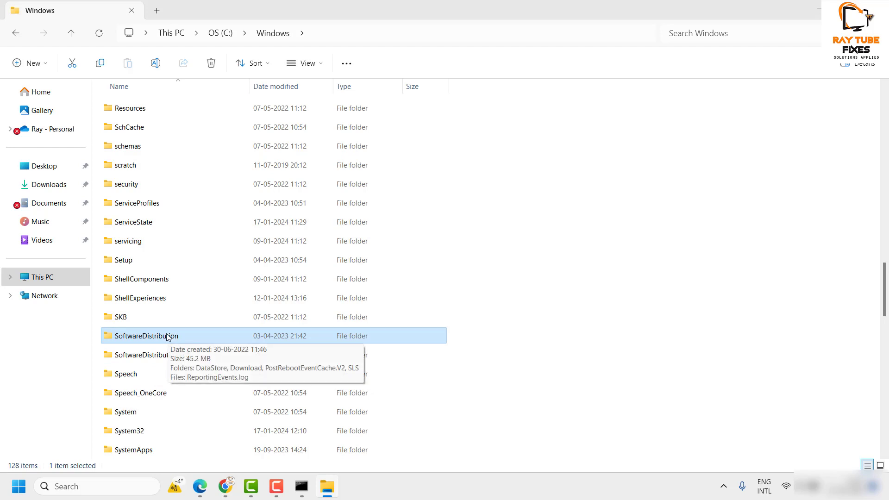
{"action": "double_click", "coordinate": [143, 341]}
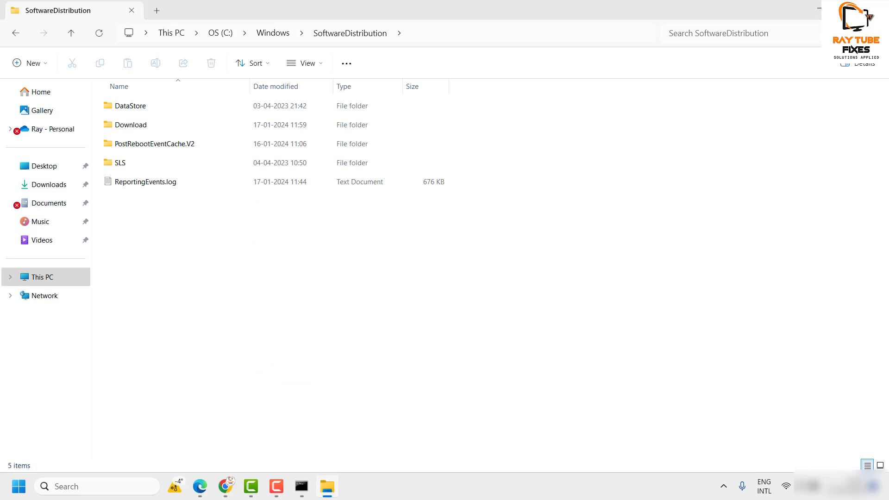
Try to permanently delete everything in the DataStore folder, skipping all items that need administrator permission.
{"action": "double_click", "coordinate": [130, 105]}
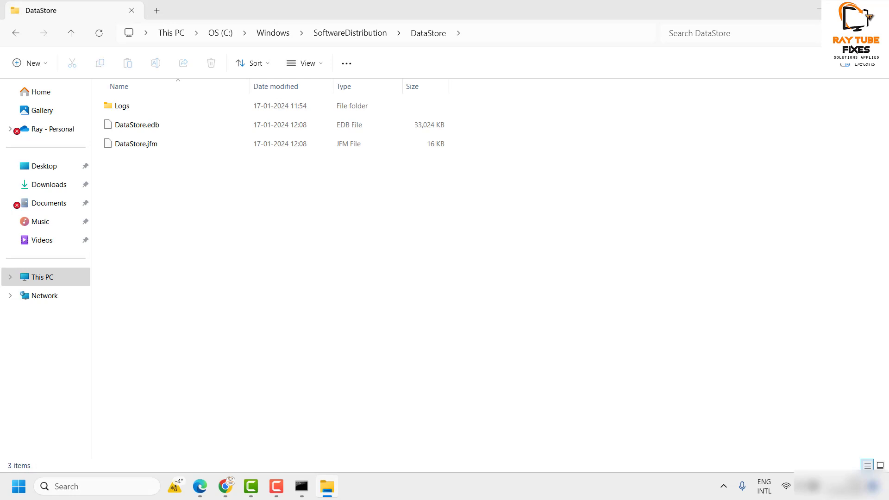
{"action": "left_click", "coordinate": [180, 140]}
{"action": "key", "text": "ctrl+a"}
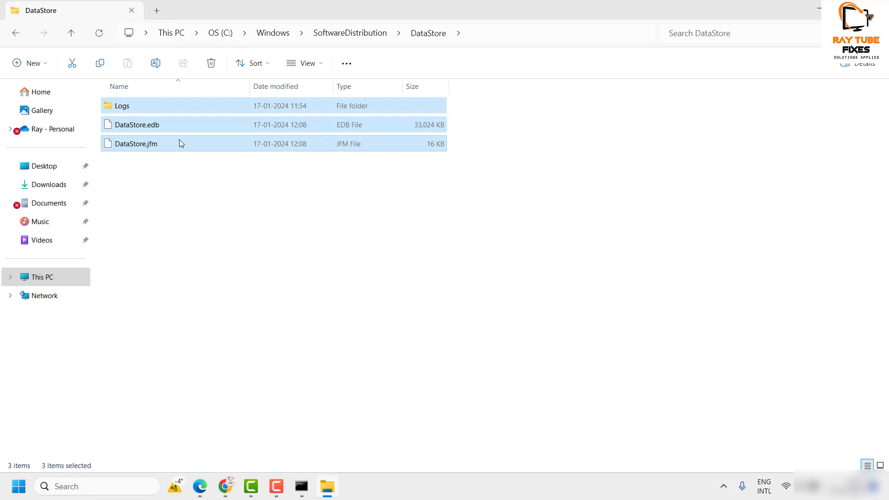
{"action": "key", "text": "shift+Delete"}
{"action": "key", "text": "Return"}
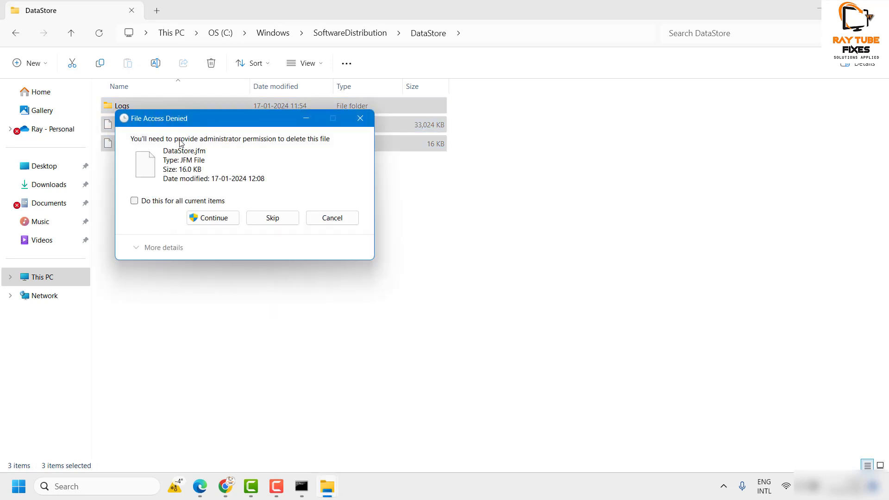
{"action": "left_click", "coordinate": [134, 200]}
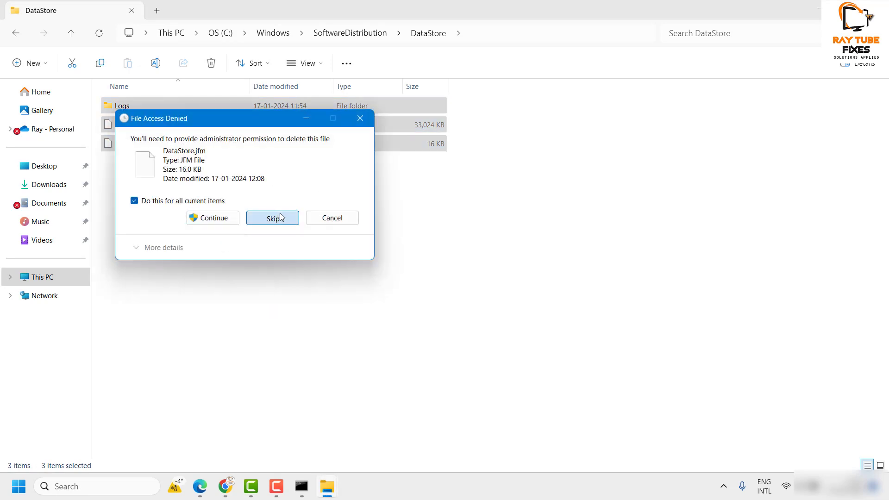
{"action": "left_click", "coordinate": [275, 219]}
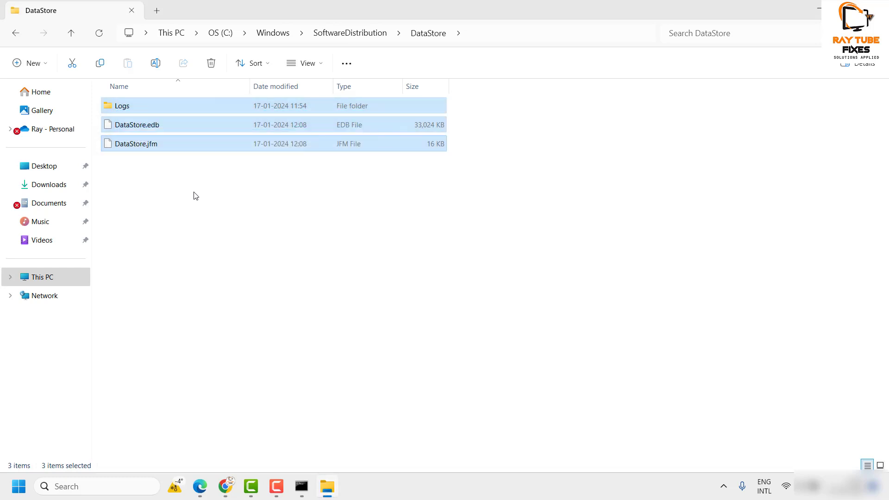
Delete everything in SoftwareDistribution's Download folder, continuing with administrator permission for all current items.
{"action": "left_click", "coordinate": [71, 33]}
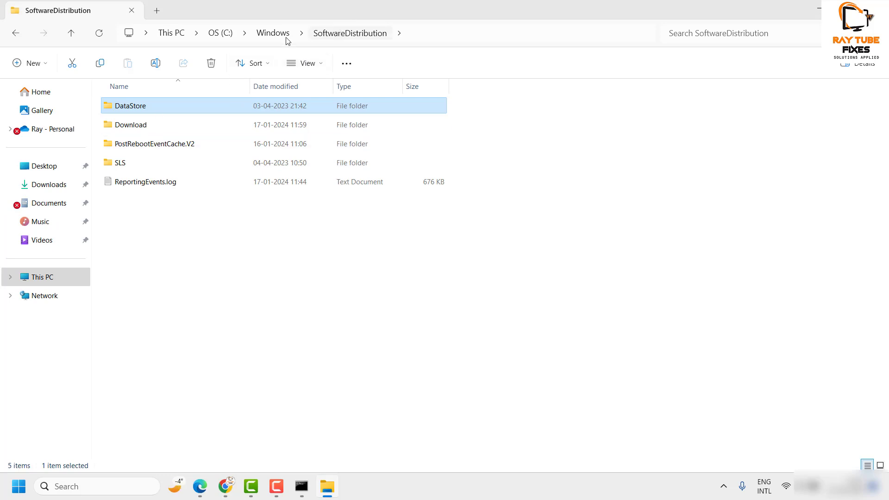
{"action": "double_click", "coordinate": [144, 125]}
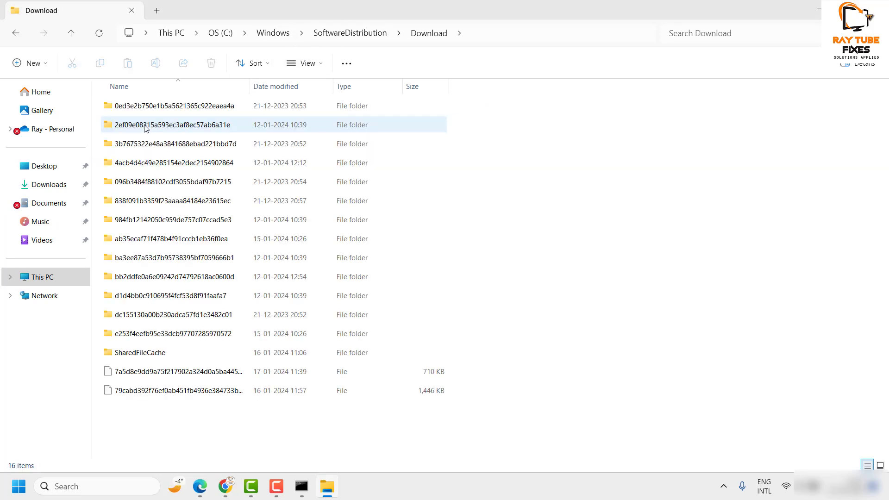
{"action": "left_click", "coordinate": [200, 218]}
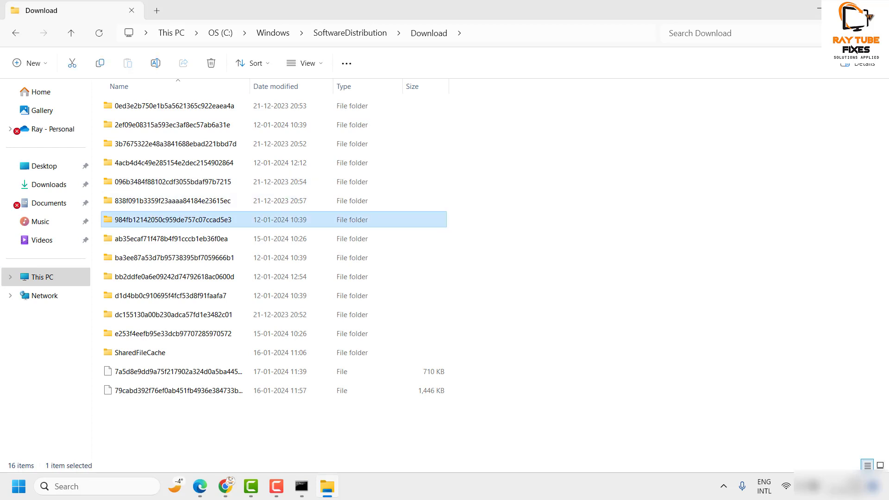
{"action": "key", "text": "ctrl+a"}
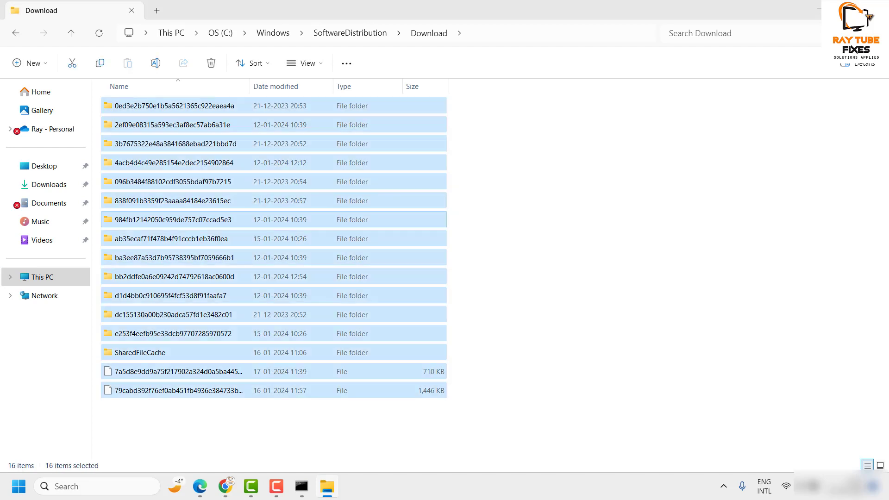
{"action": "key", "text": "Delete"}
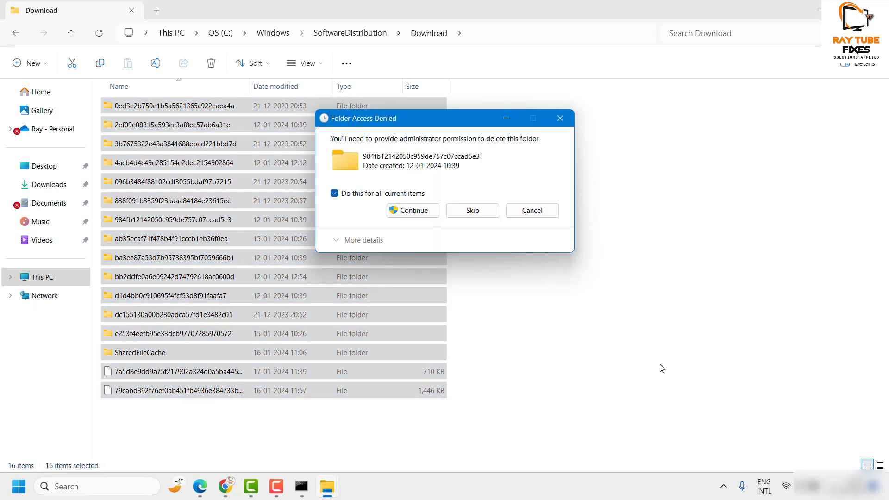
{"action": "left_click", "coordinate": [413, 210]}
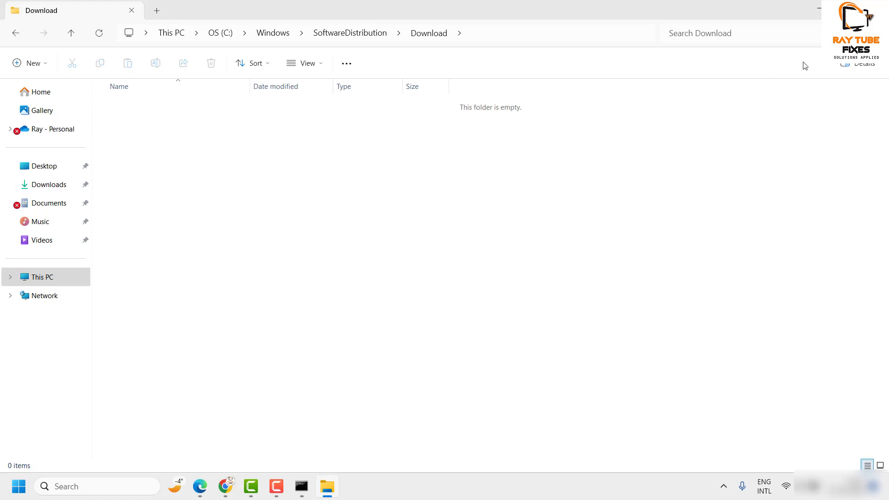
Close File Explorer and switch back to the Command Prompt window.
{"action": "left_click", "coordinate": [878, 9]}
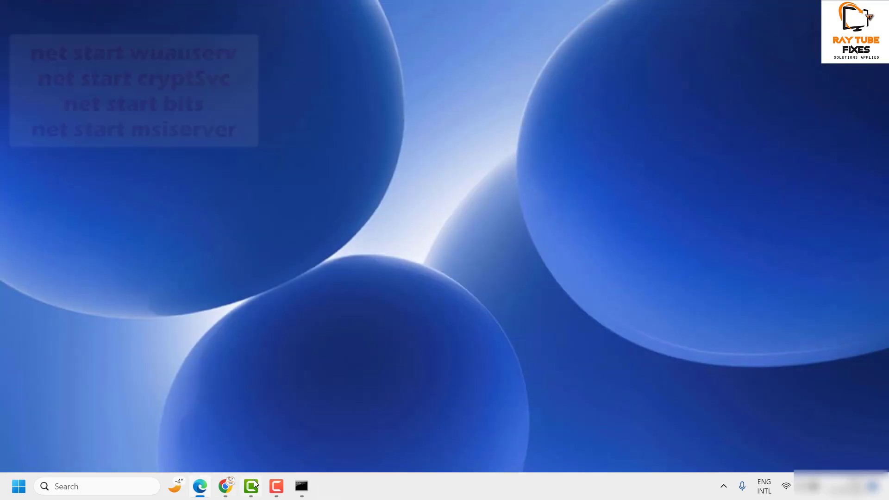
{"action": "left_click", "coordinate": [302, 486]}
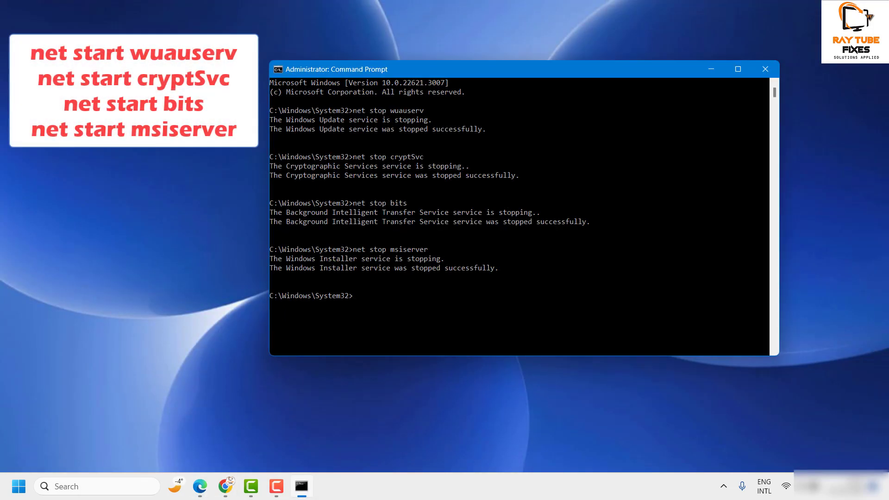
{"action": "key", "text": "super+1"}
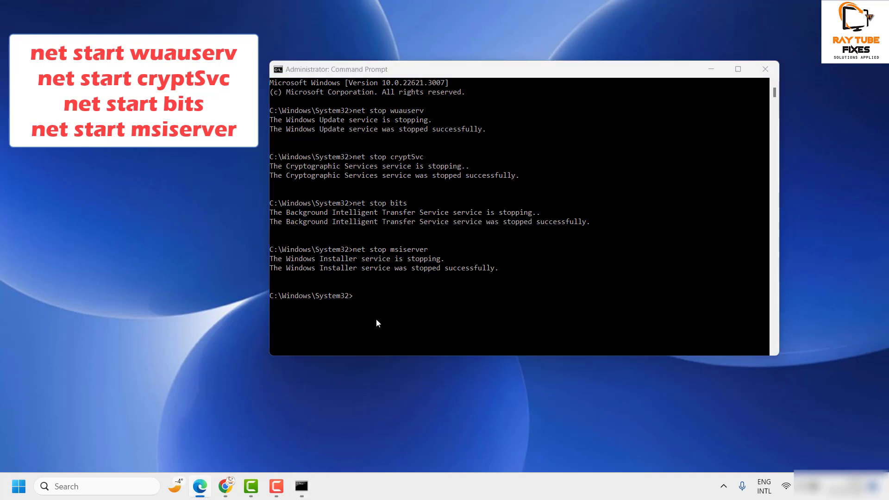
Start the Windows Update service by running net start wuauserv.
{"action": "left_click", "coordinate": [357, 296]}
{"action": "type", "text": "net start wuauserv"}
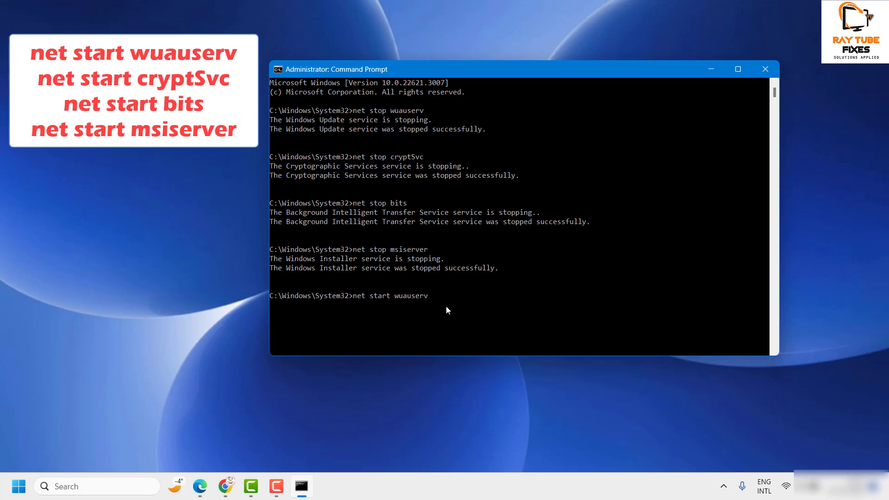
{"action": "key", "text": "Return"}
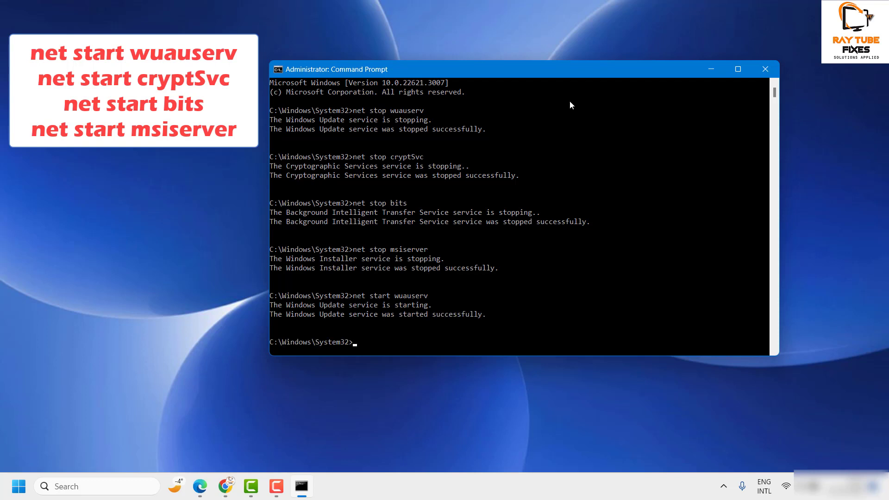
Move the Command Prompt window higher on the desktop and run net start cryptSvc to start Cryptographic Services.
{"action": "left_click_drag", "start_coordinate": [565, 76], "coordinate": [540, 33]}
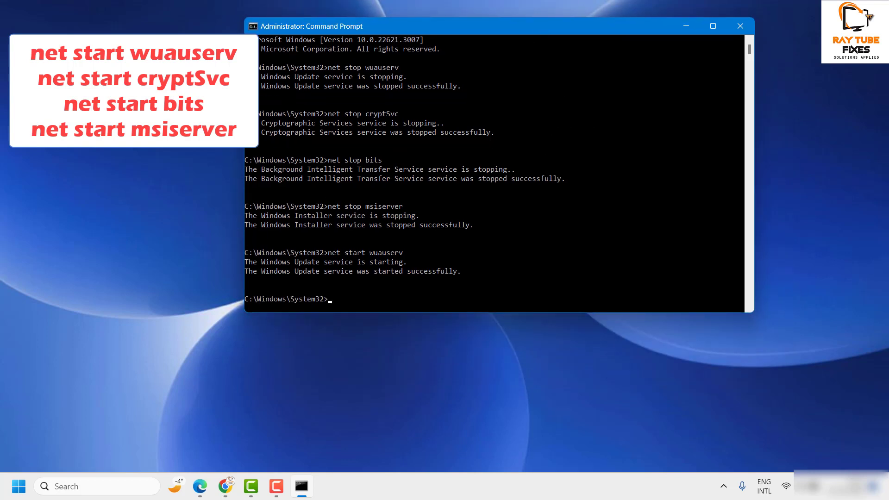
{"action": "key", "text": "alt+Tab"}
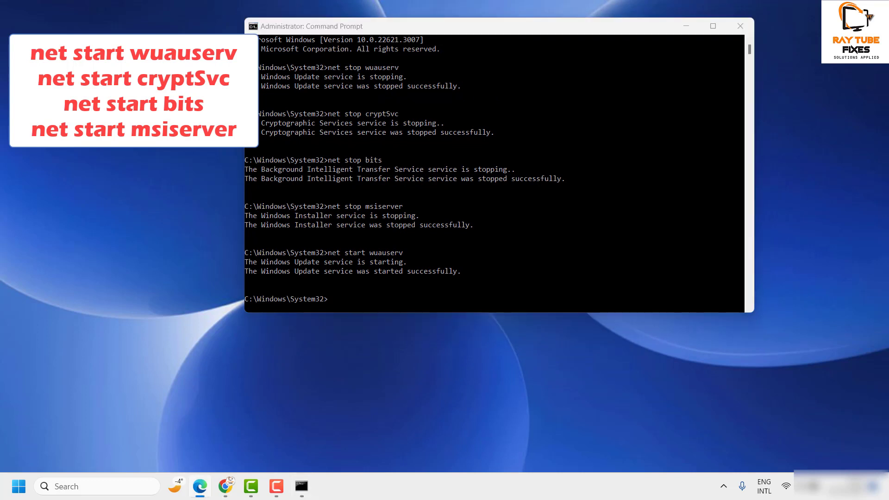
{"action": "left_click", "coordinate": [333, 300]}
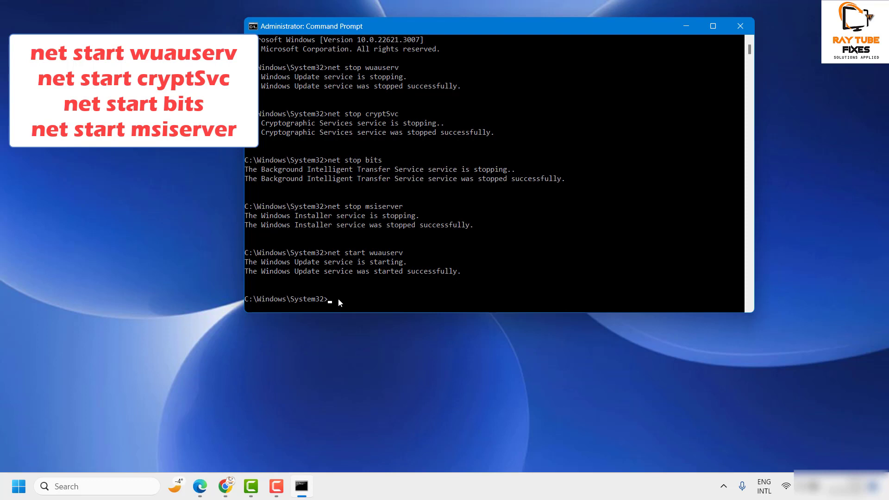
{"action": "type", "text": "net start cryptSvc"}
{"action": "key", "text": "Return"}
Start the Background Intelligent Transfer Service by running net start bits.
{"action": "scroll", "coordinate": [451, 294], "scroll_direction": "down", "scroll_amount": 1}
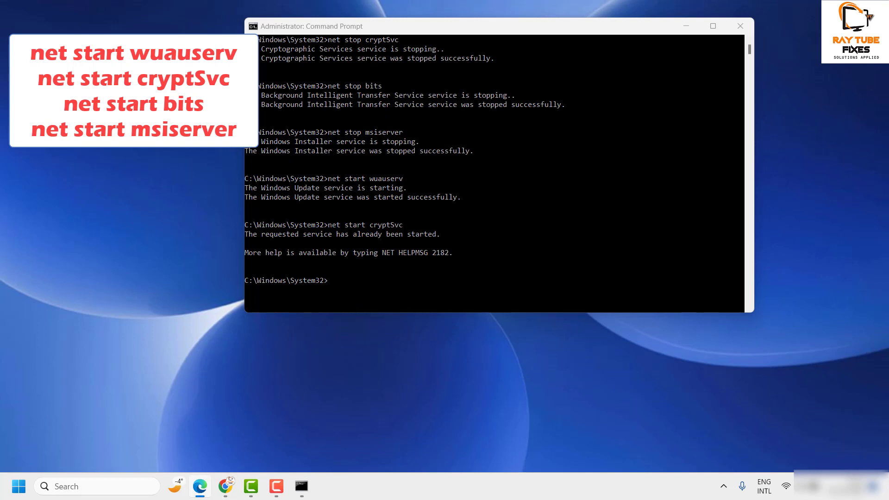
{"action": "left_click", "coordinate": [337, 279]}
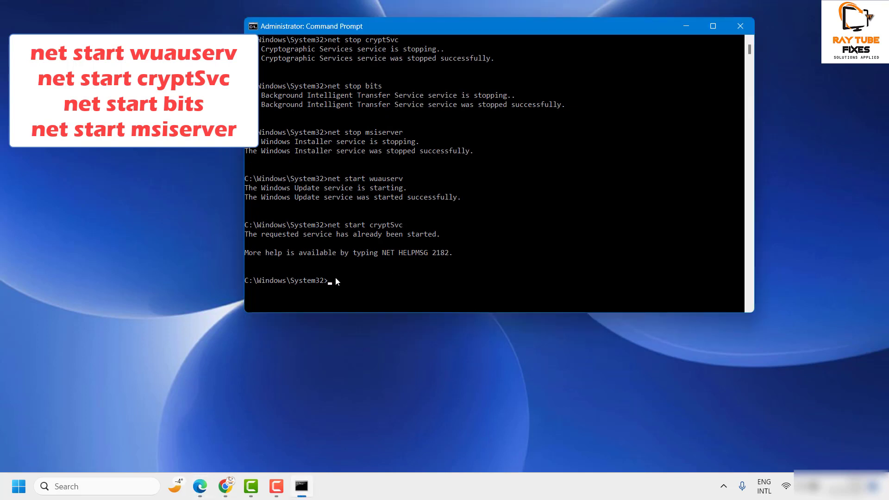
{"action": "type", "text": "net start bits"}
{"action": "key", "text": "Return"}
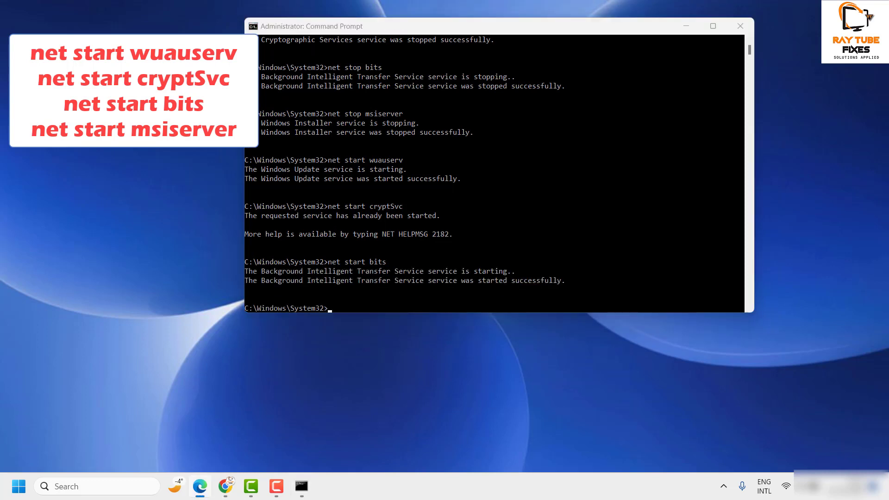
Start the Windows Installer service by running net start msiserver.
{"action": "scroll", "coordinate": [368, 285], "scroll_direction": "down", "scroll_amount": 3}
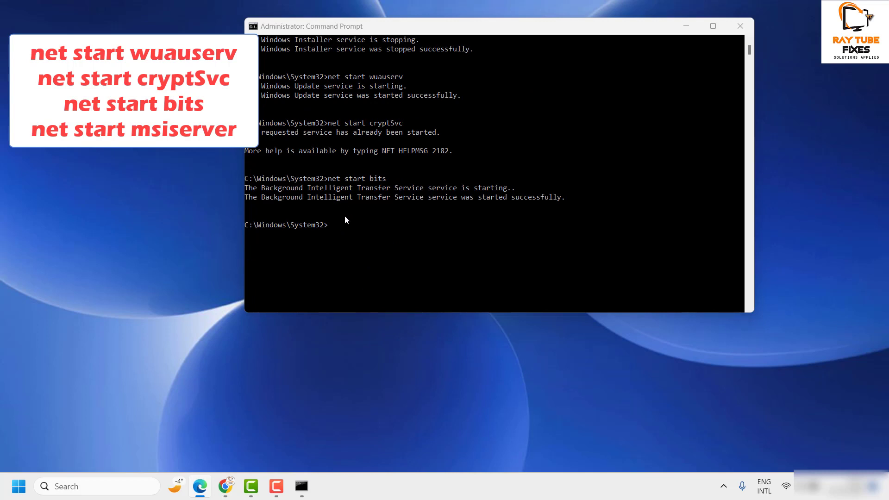
{"action": "left_click", "coordinate": [334, 223]}
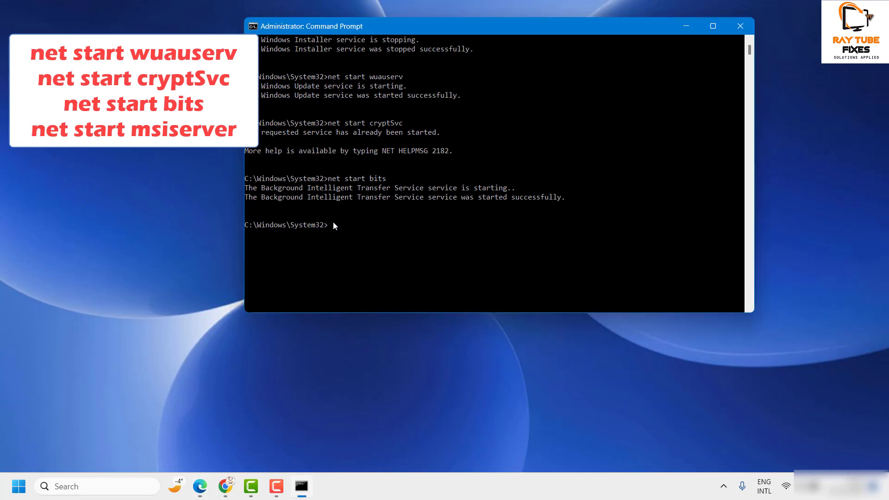
{"action": "type", "text": "net start msiserver"}
{"action": "key", "text": "Return"}
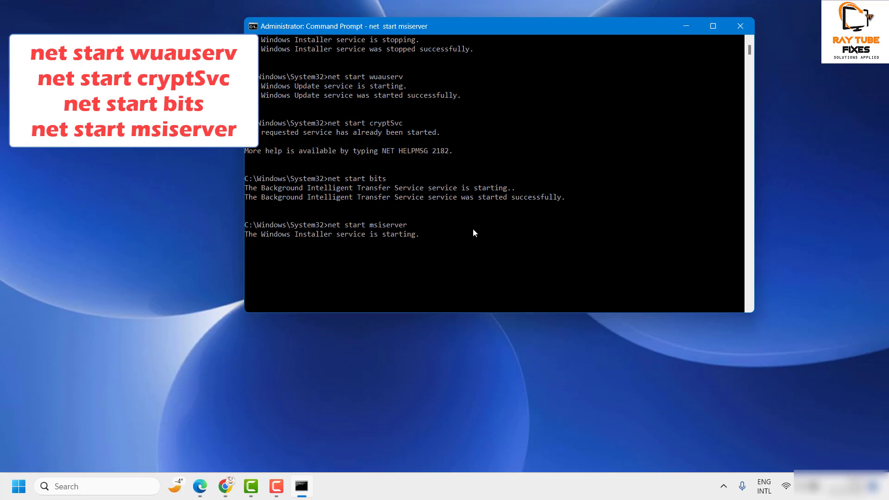
Close the Command Prompt window and search Windows for Disk Cleanup to open it for the OS (C:) drive.
{"action": "scroll", "coordinate": [513, 224], "scroll_direction": "down", "scroll_amount": 1}
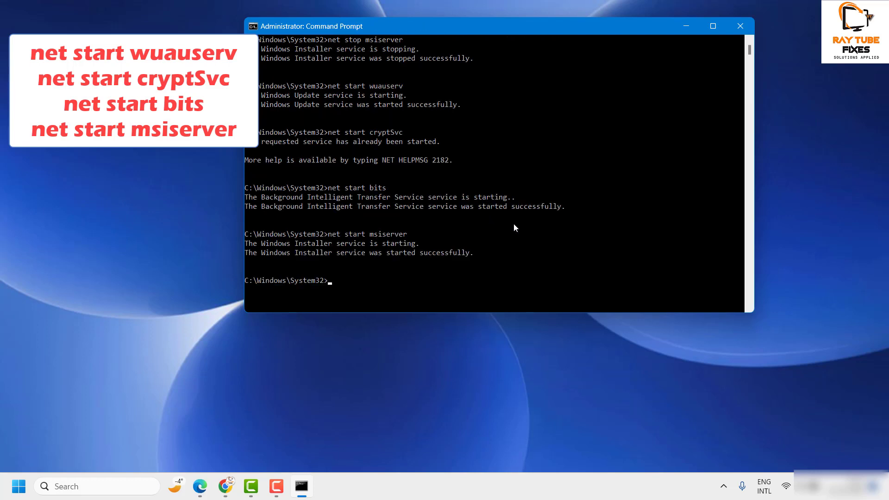
{"action": "left_click", "coordinate": [746, 32]}
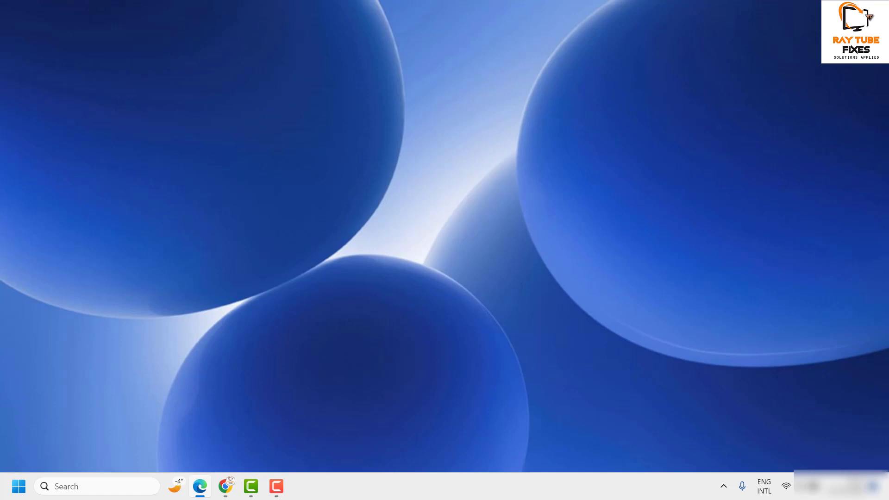
{"action": "left_click", "coordinate": [80, 490]}
{"action": "type", "text": "disc"}
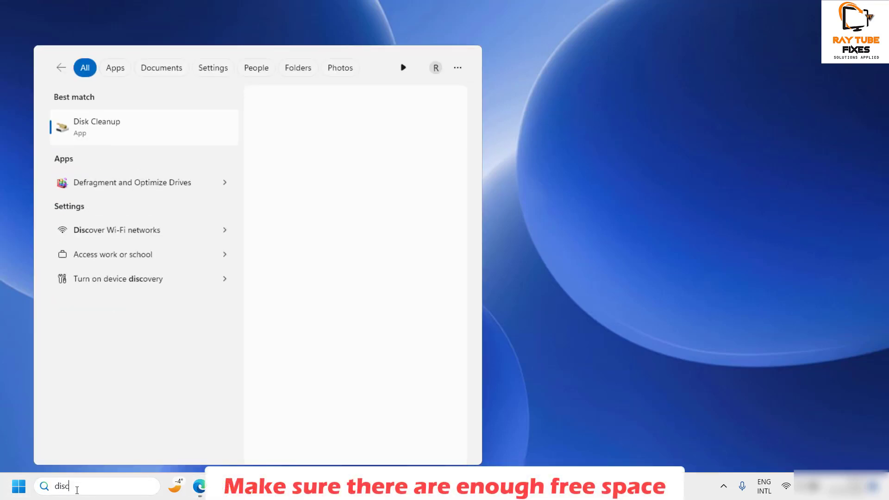
{"action": "type", "text": " c"}
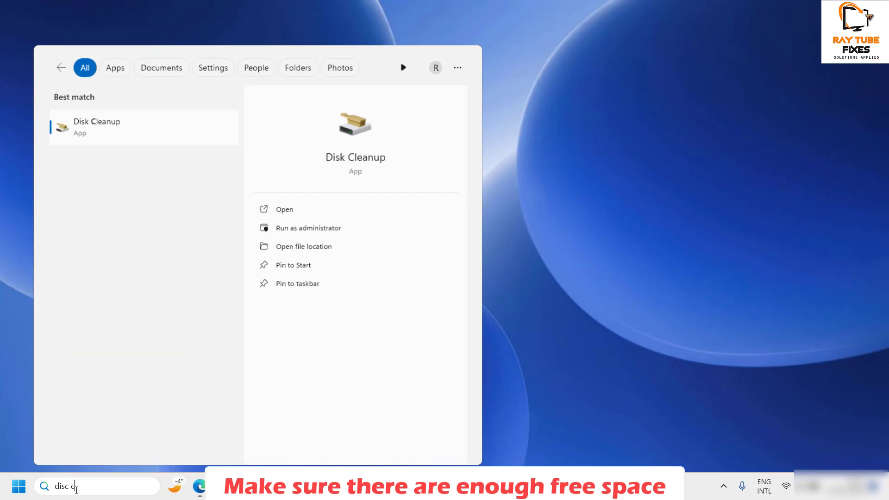
{"action": "type", "text": "la"}
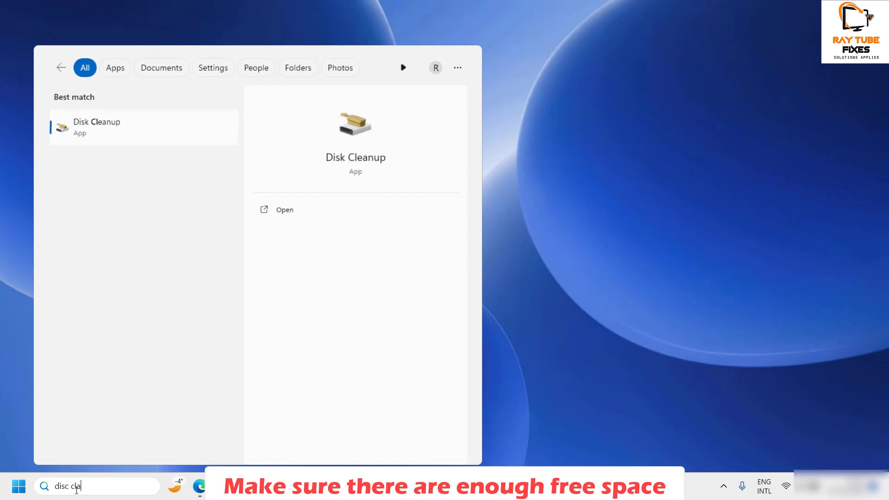
{"action": "key", "text": "BackSpace"}
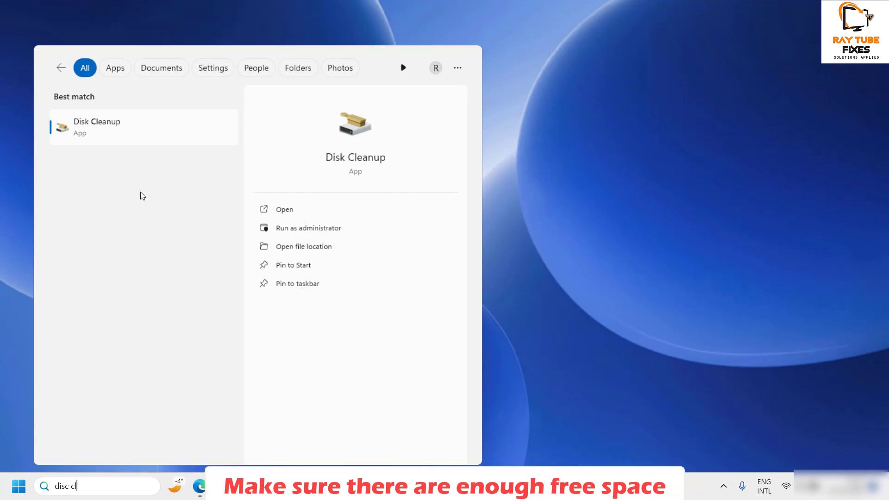
{"action": "left_click", "coordinate": [98, 129]}
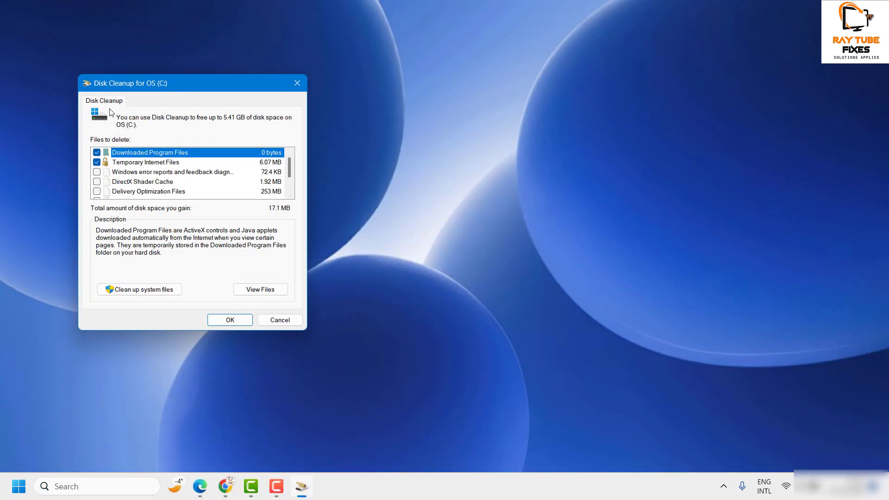
Add Windows error reports, DirectX Shader Cache, Delivery Optimization Files, Recycle Bin and Temporary files to the cleanup selection and permanently delete the selected files.
{"action": "left_click_drag", "start_coordinate": [193, 88], "coordinate": [443, 74]}
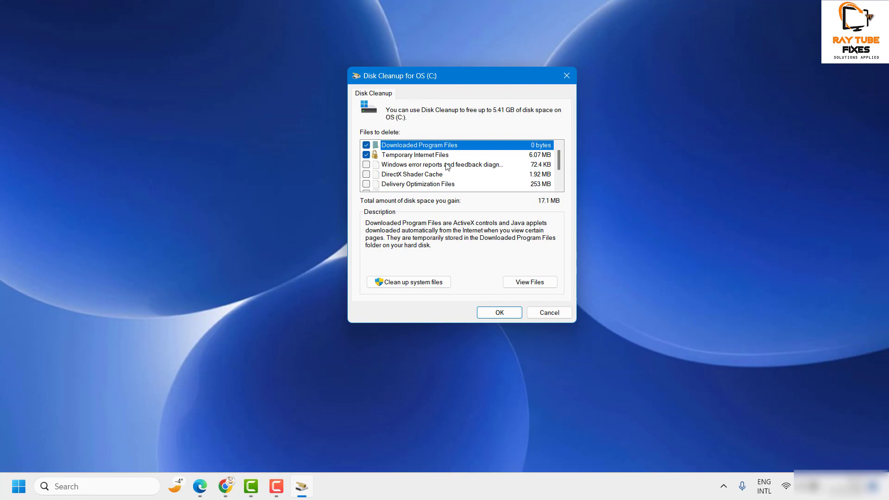
{"action": "left_click", "coordinate": [366, 166]}
{"action": "left_click", "coordinate": [366, 175]}
{"action": "left_click", "coordinate": [366, 184]}
{"action": "scroll", "coordinate": [366, 184], "scroll_direction": "down", "scroll_amount": 1}
{"action": "left_click", "coordinate": [365, 165]}
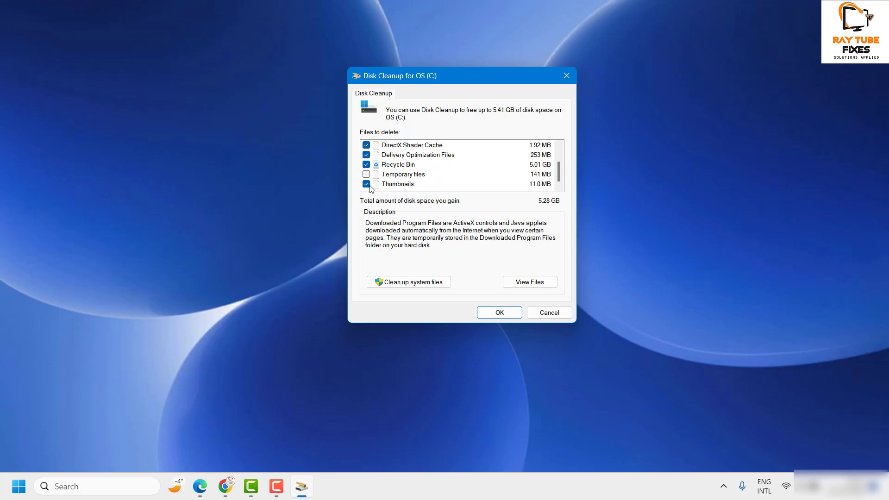
{"action": "left_click", "coordinate": [366, 174]}
{"action": "scroll", "coordinate": [386, 180], "scroll_direction": "up", "scroll_amount": 1}
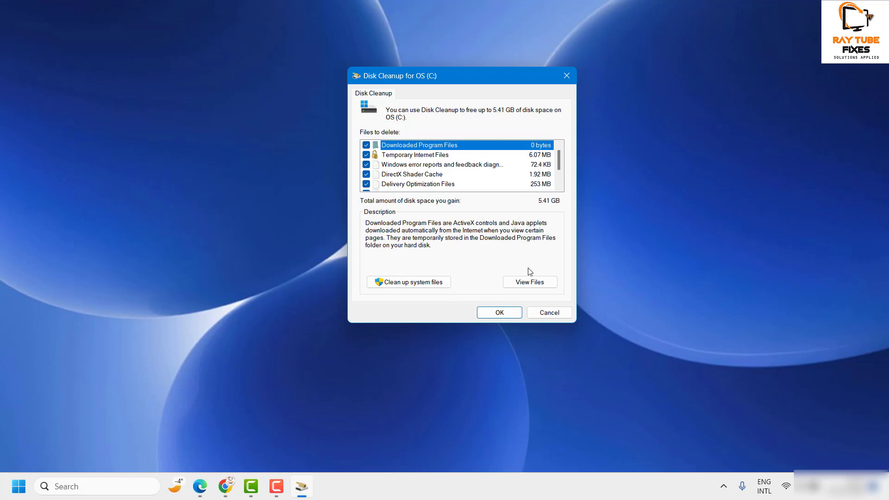
{"action": "left_click", "coordinate": [509, 313]}
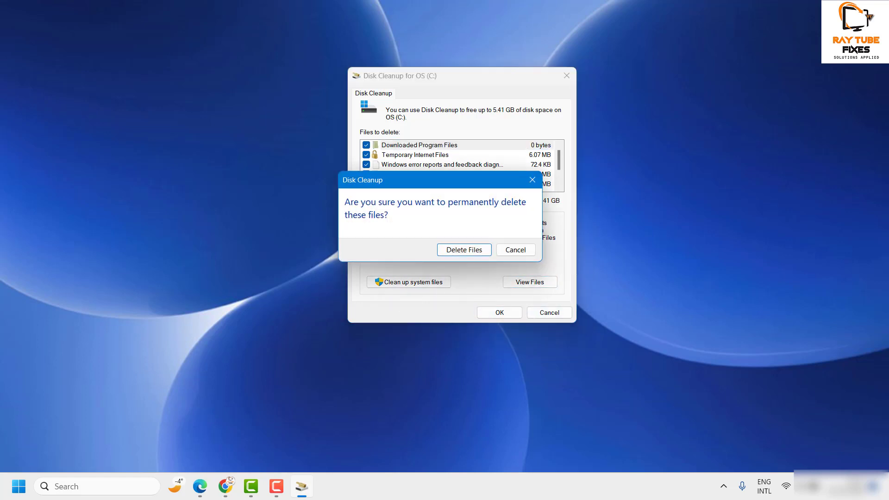
{"action": "left_click", "coordinate": [469, 253]}
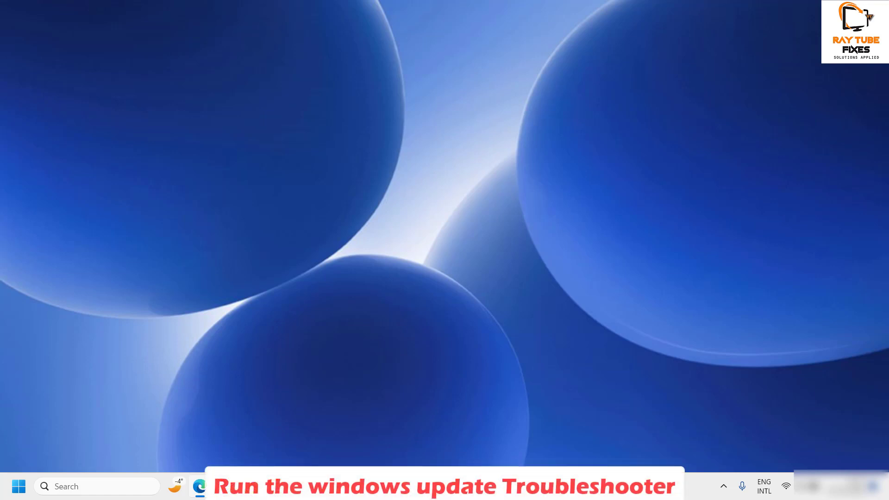
Open Windows Settings and go to the Troubleshoot page of the System section.
{"action": "right_click", "coordinate": [13, 493]}
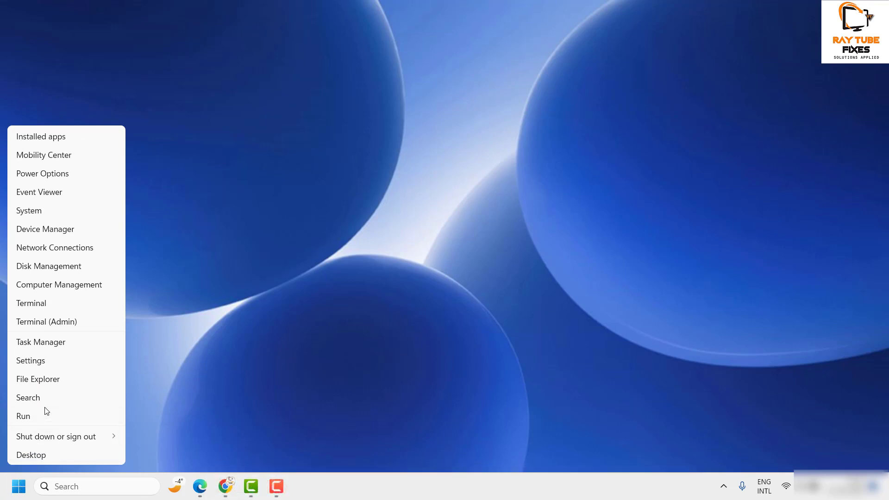
{"action": "left_click", "coordinate": [52, 366]}
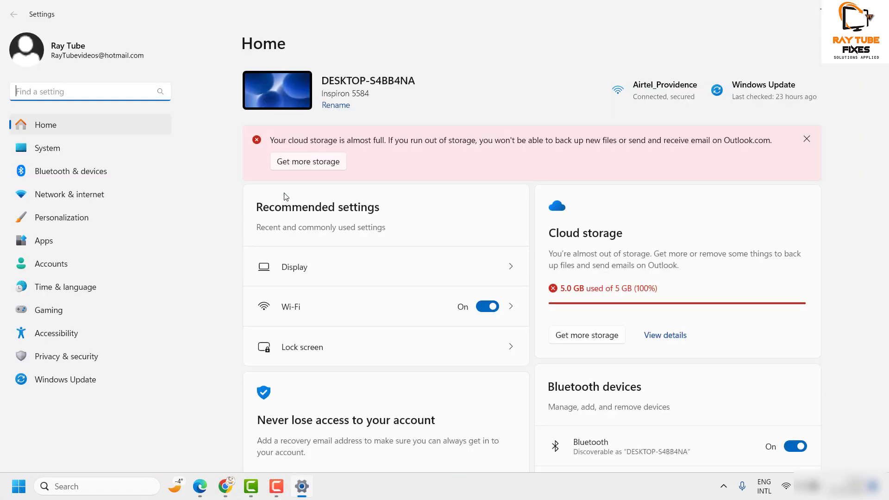
{"action": "left_click", "coordinate": [48, 152]}
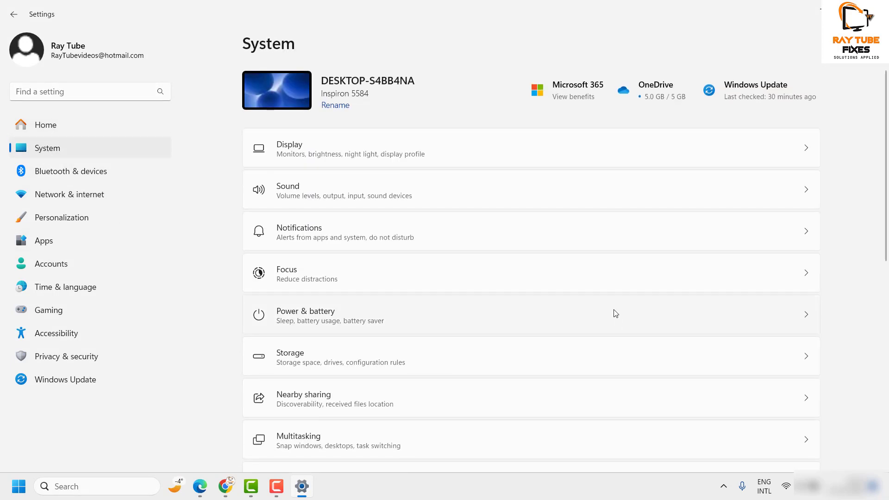
{"action": "scroll", "coordinate": [527, 278], "scroll_direction": "down", "scroll_amount": 3}
{"action": "scroll", "coordinate": [527, 281], "scroll_direction": "down", "scroll_amount": 3}
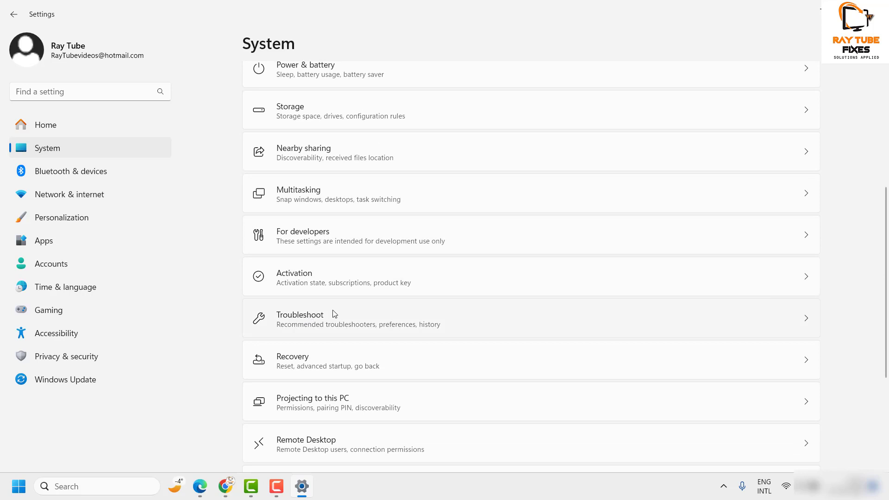
{"action": "scroll", "coordinate": [334, 314], "scroll_direction": "down", "scroll_amount": 2}
{"action": "left_click", "coordinate": [341, 269]}
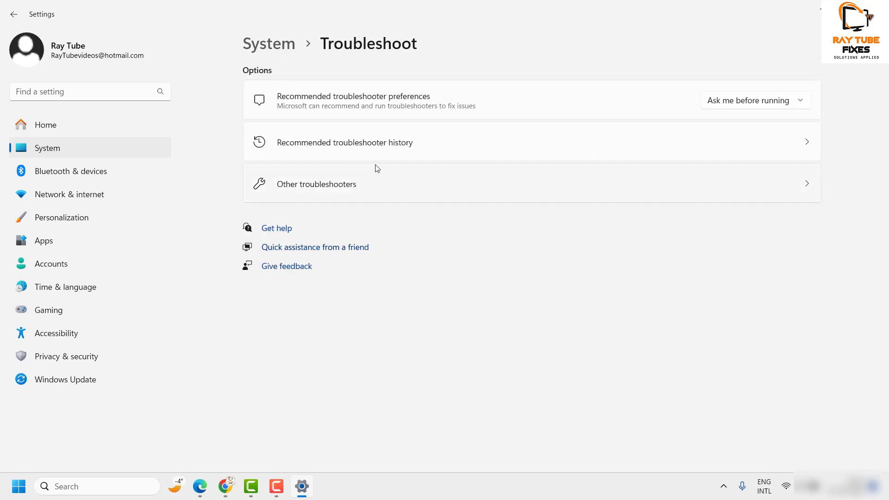
Run the Windows Update troubleshooter from Other troubleshooters, and close it together with Settings when it has completed.
{"action": "left_click", "coordinate": [337, 184]}
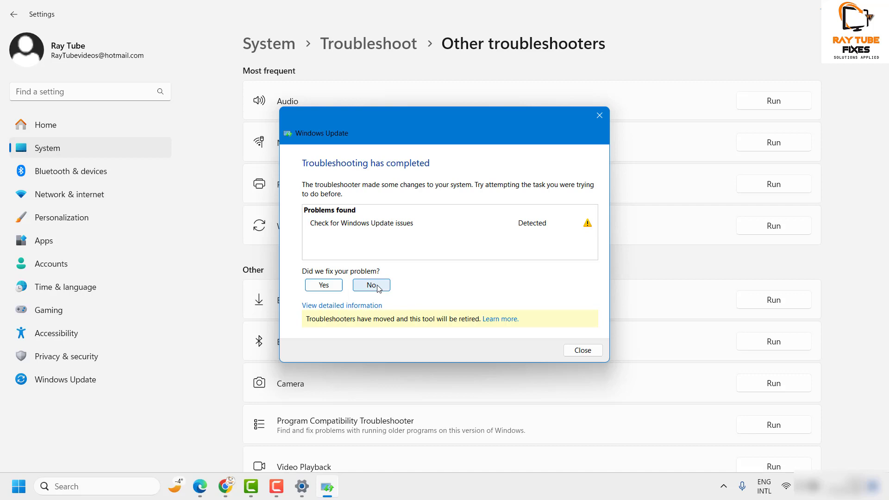
{"action": "left_click", "coordinate": [583, 350]}
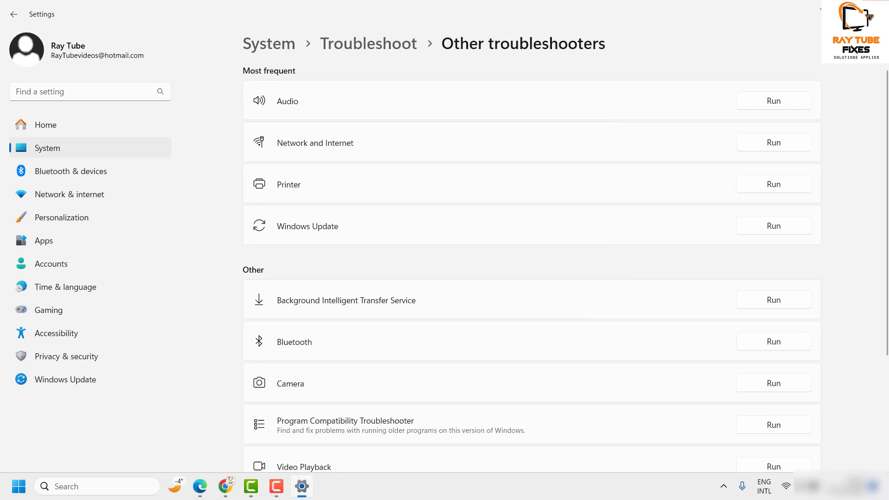
{"action": "key", "text": "alt+F4"}
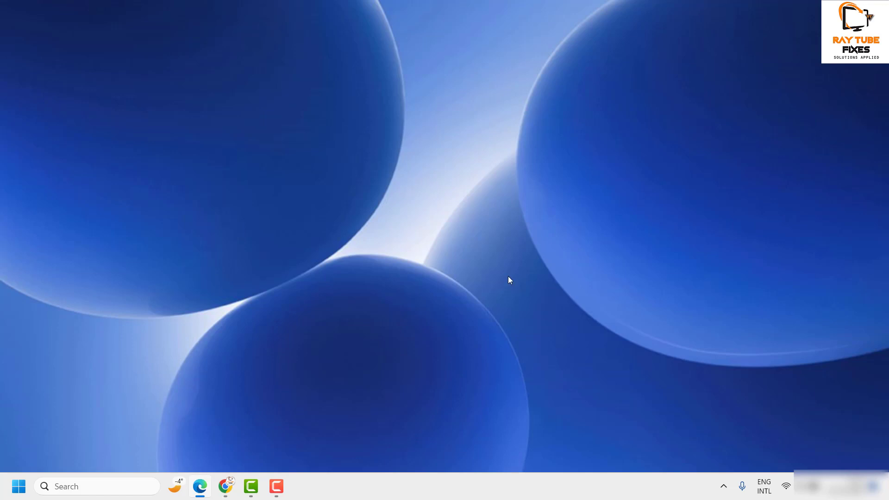
Search Windows for services.msc and open the Services app.
{"action": "left_click", "coordinate": [78, 485]}
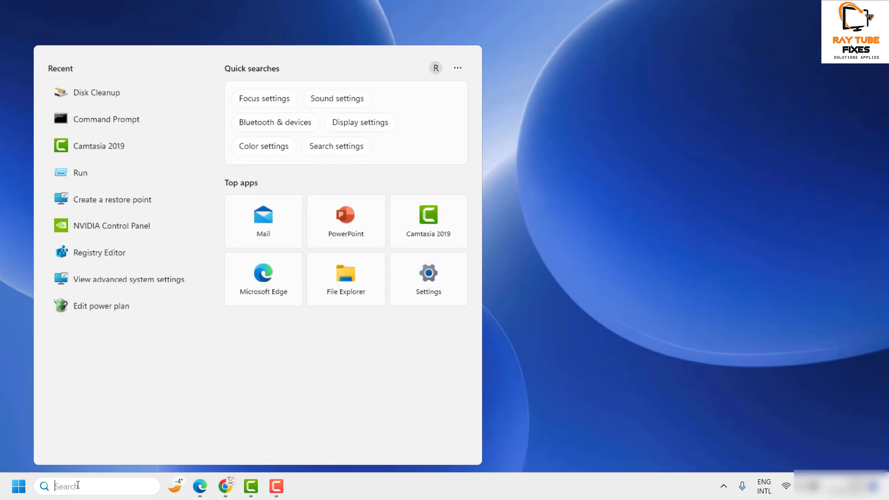
{"action": "type", "text": "services"}
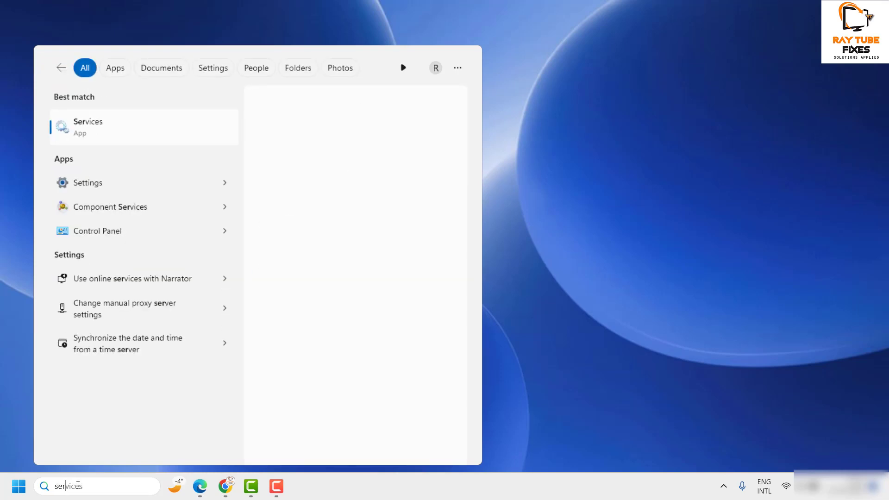
{"action": "key", "text": "Return"}
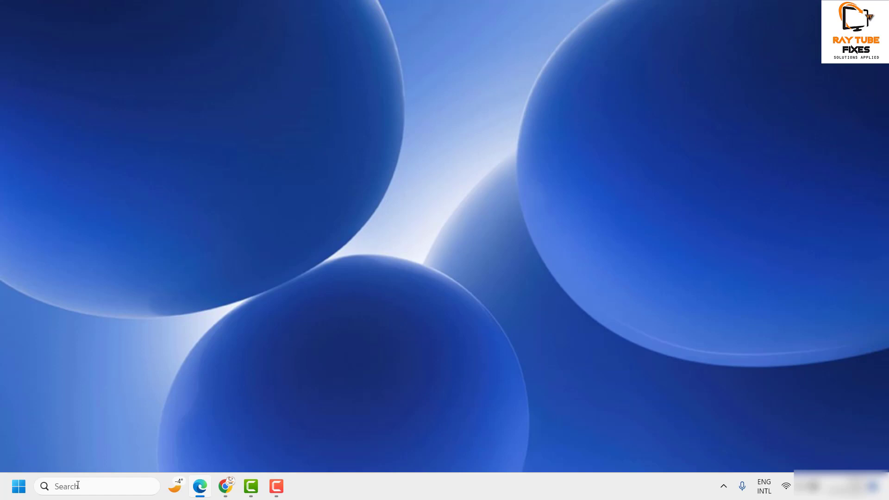
{"action": "left_click", "coordinate": [82, 492]}
{"action": "type", "text": "services.msc"}
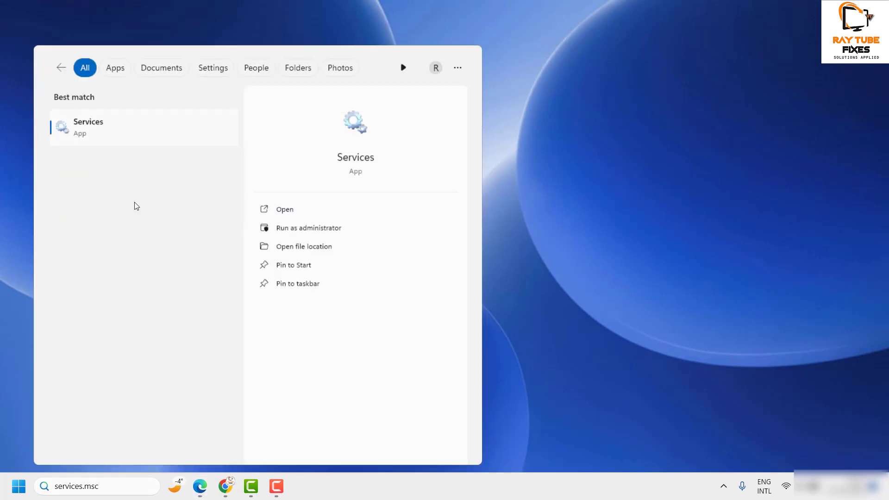
{"action": "key", "text": "Escape"}
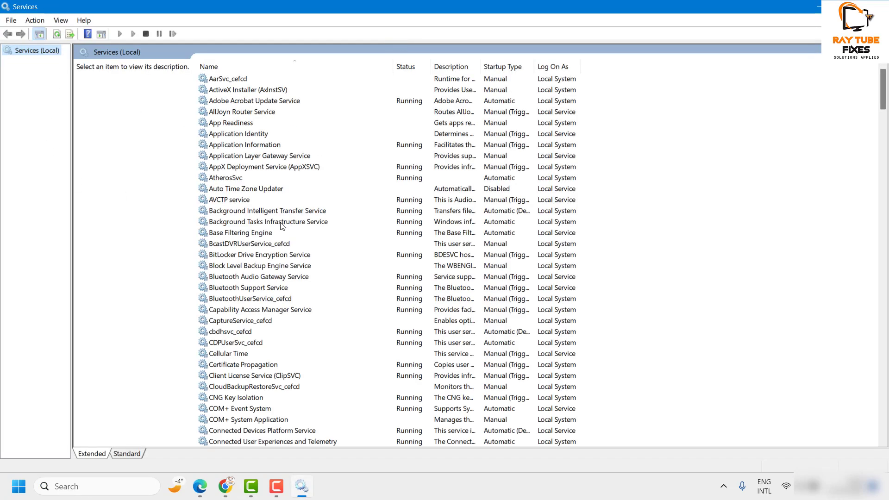
Find the Windows Installer service in the list and view its properties.
{"action": "left_click", "coordinate": [258, 254]}
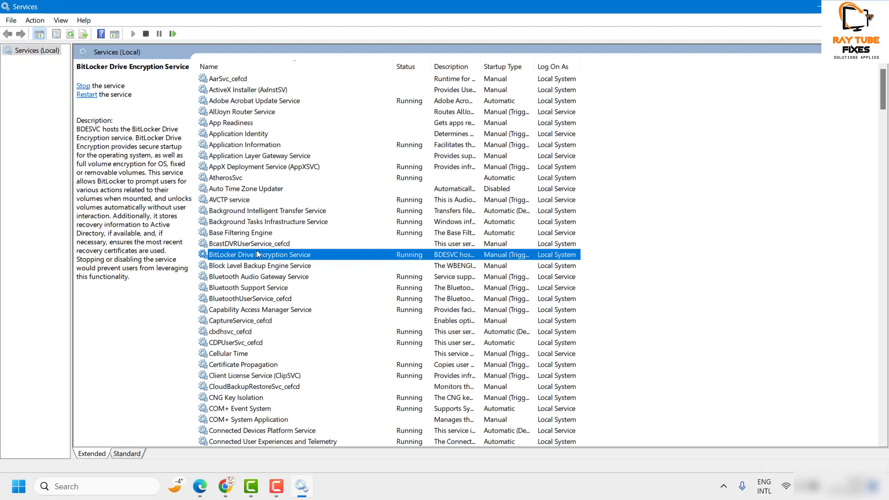
{"action": "type", "text": "windows audio"}
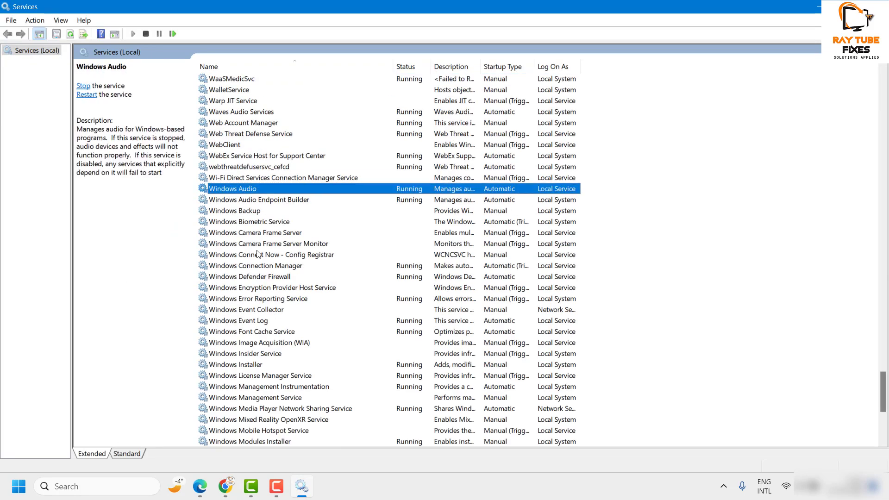
{"action": "left_click", "coordinate": [253, 366]}
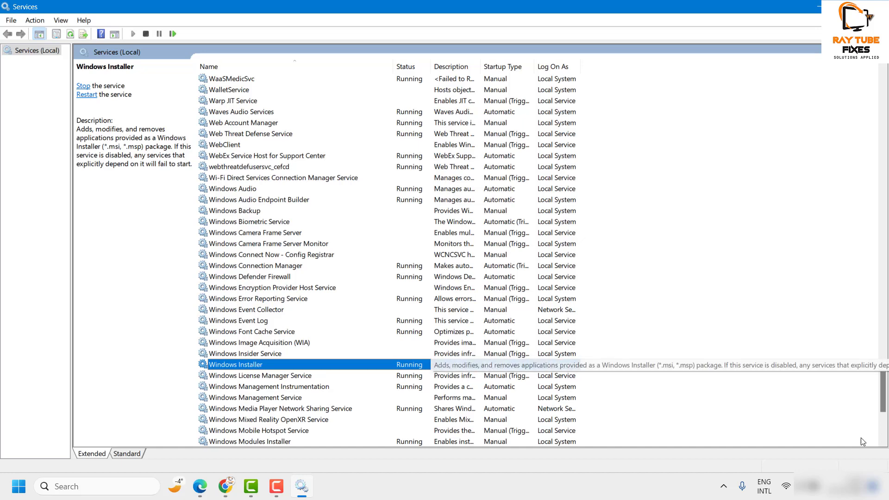
{"action": "double_click", "coordinate": [390, 366]}
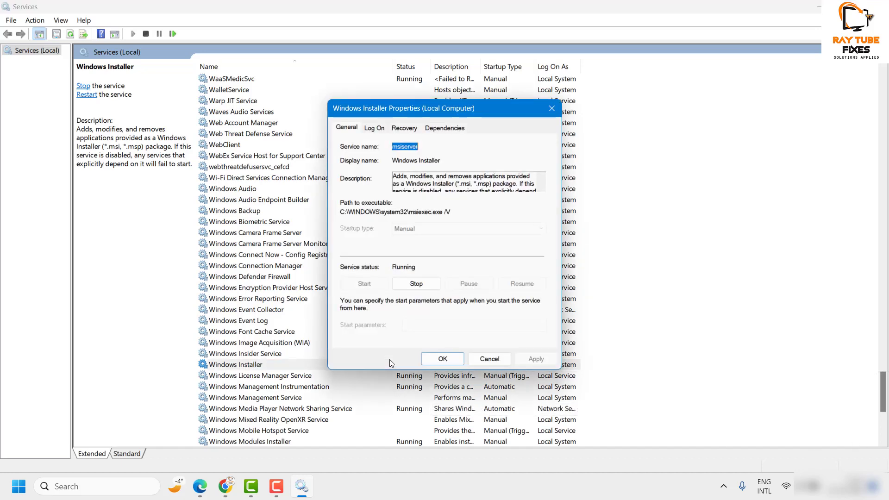
{"action": "left_click", "coordinate": [443, 358]}
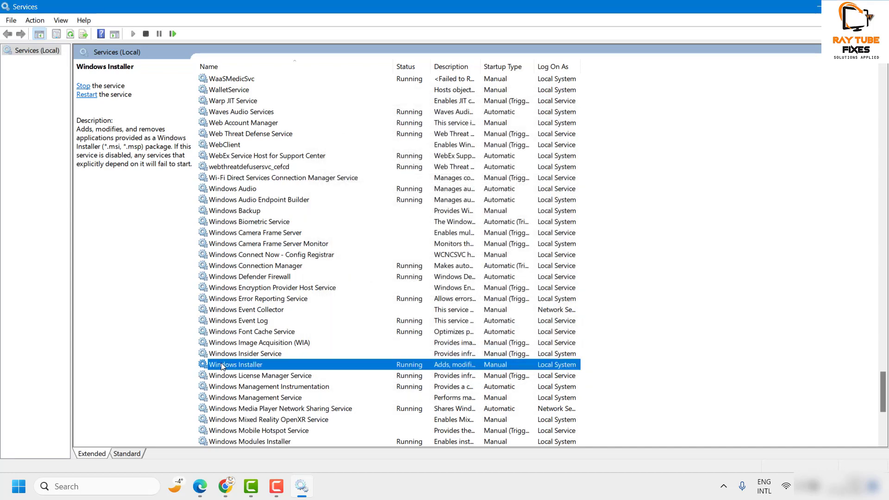
Stop the Windows Installer service, start it again from its properties, and confirm the dialog.
{"action": "right_click", "coordinate": [279, 365]}
{"action": "left_click", "coordinate": [282, 341]}
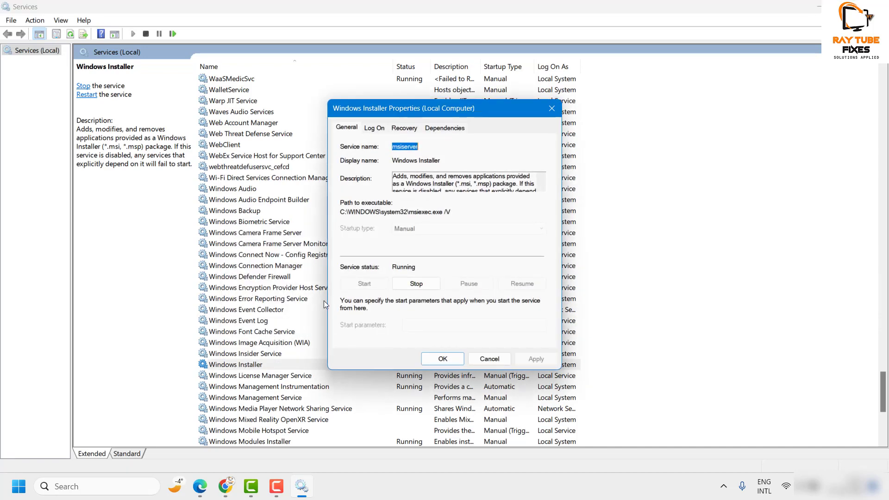
{"action": "left_click", "coordinate": [419, 286]}
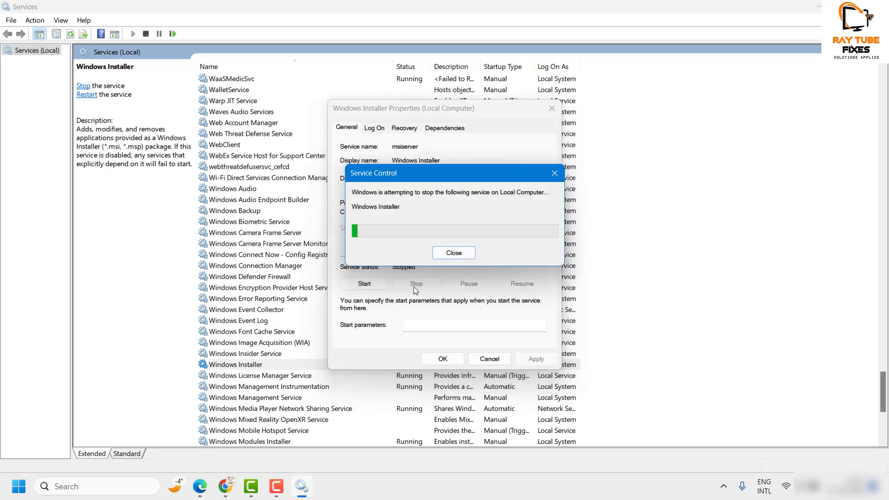
{"action": "left_click", "coordinate": [364, 286]}
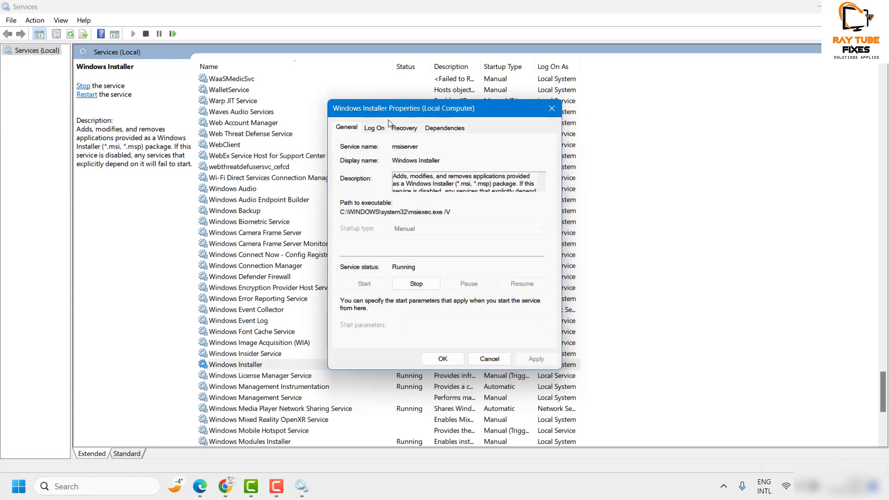
{"action": "left_click", "coordinate": [435, 358]}
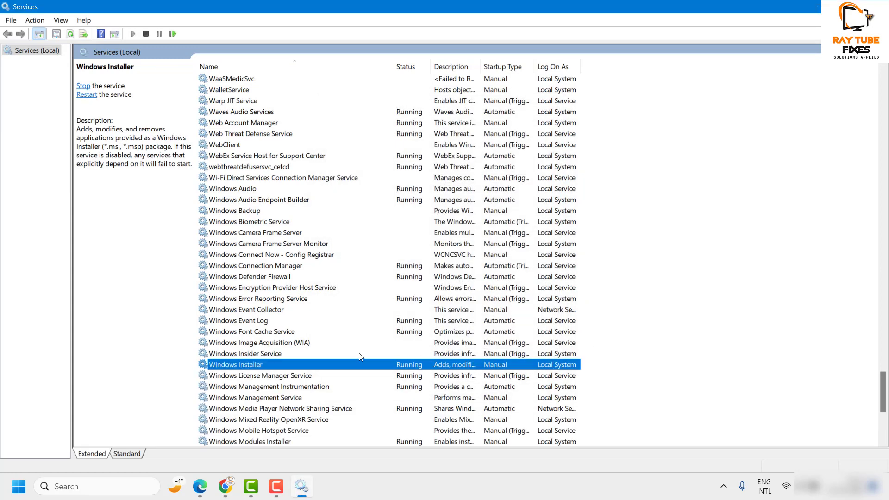
Find the Windows Update service in the list and view its properties.
{"action": "left_click", "coordinate": [270, 311]}
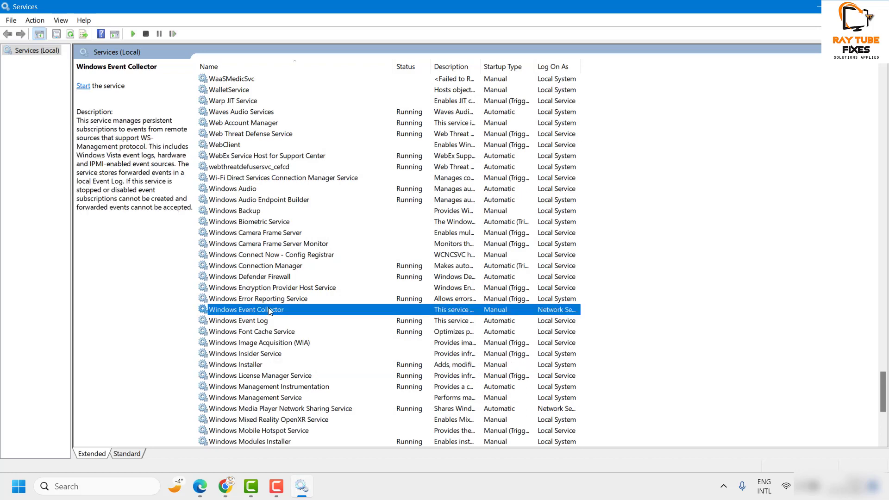
{"action": "key", "text": "Down"}
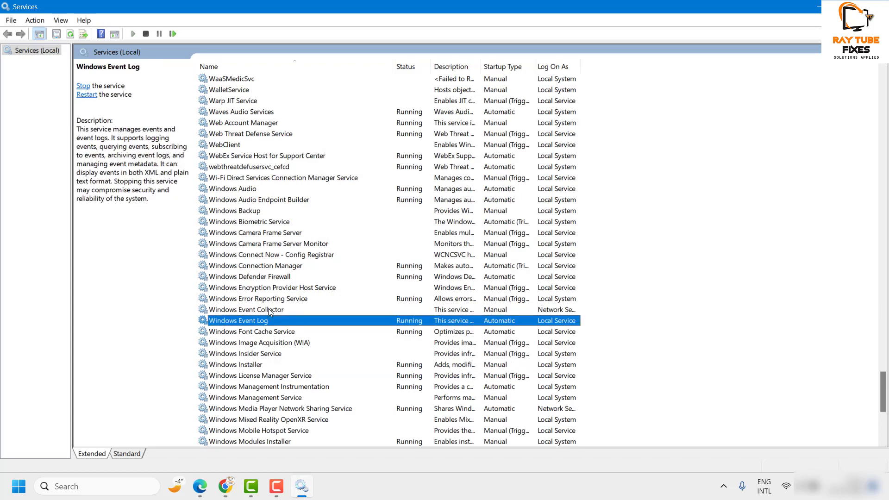
{"action": "type", "text": "wp"}
{"action": "left_click", "coordinate": [232, 311]}
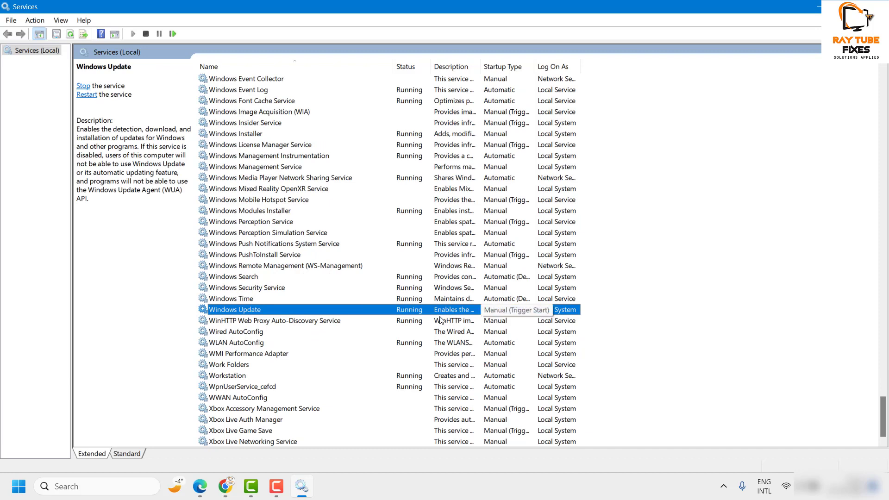
{"action": "double_click", "coordinate": [265, 311]}
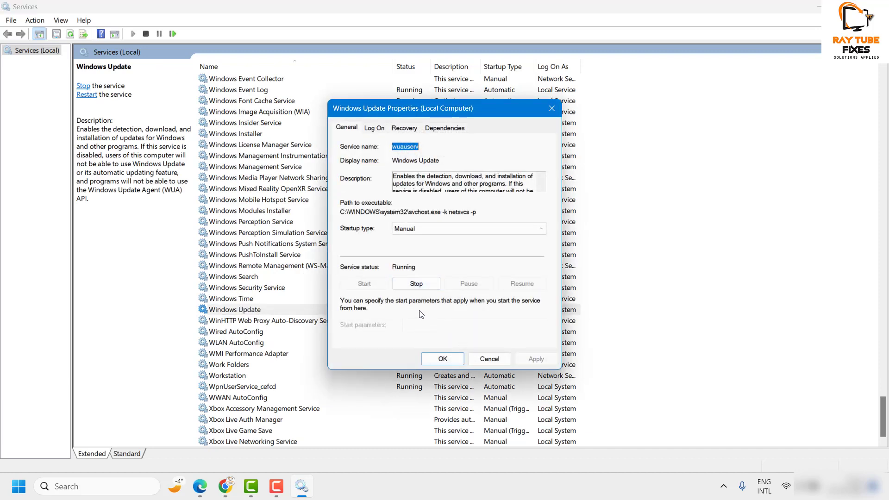
Stop the Windows Update service and set its startup type to Automatic, applying the change.
{"action": "left_click", "coordinate": [418, 284]}
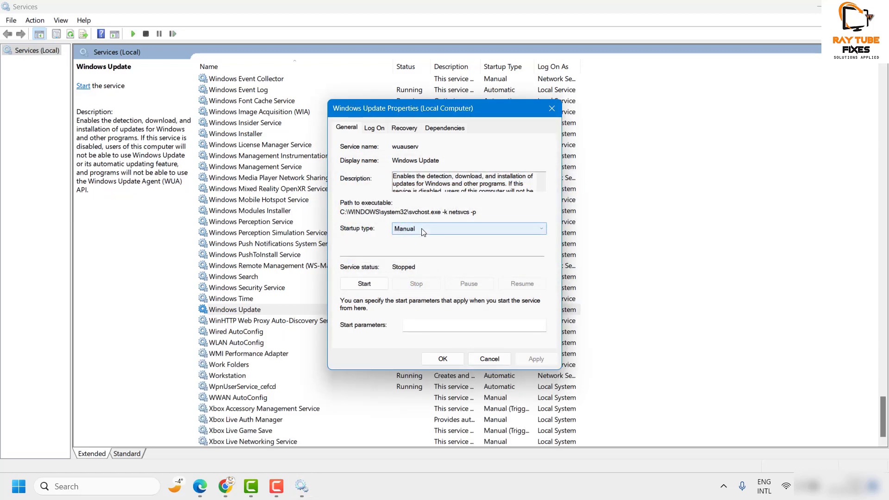
{"action": "left_click", "coordinate": [423, 230]}
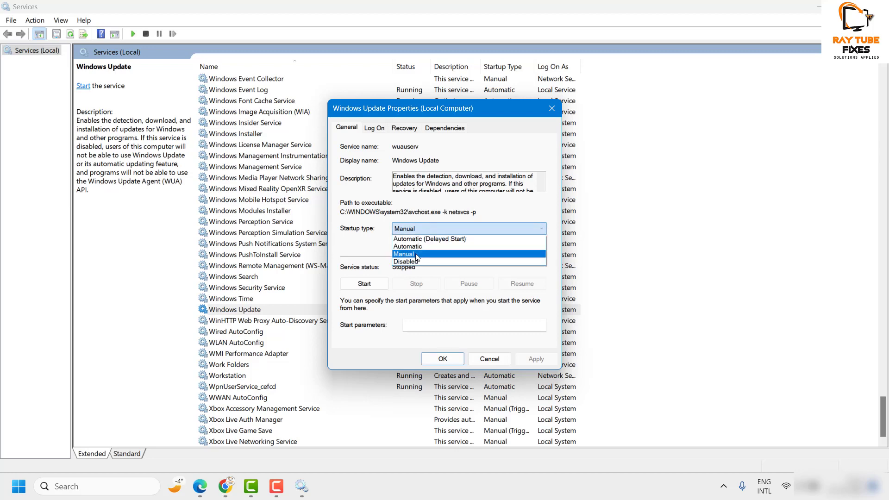
{"action": "left_click", "coordinate": [417, 246]}
{"action": "left_click", "coordinate": [536, 360]}
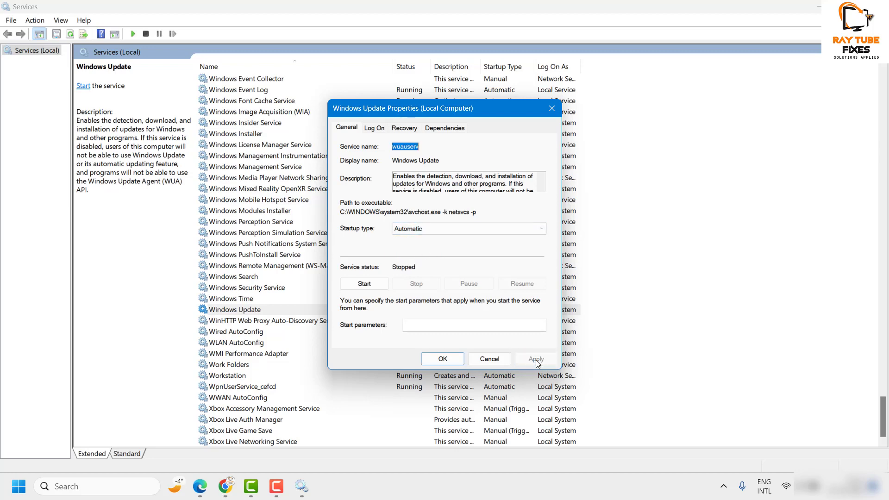
Start the Windows Update service again, confirm its properties, and close the Services app.
{"action": "left_click", "coordinate": [380, 285]}
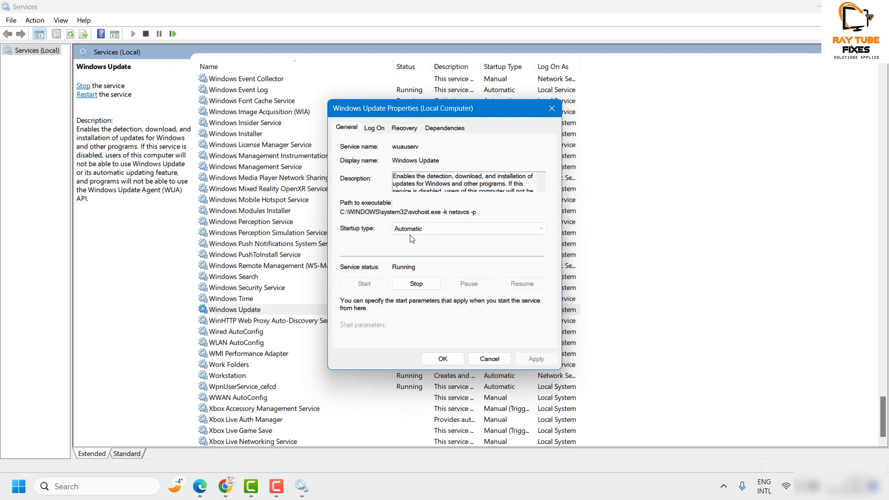
{"action": "left_click", "coordinate": [443, 359]}
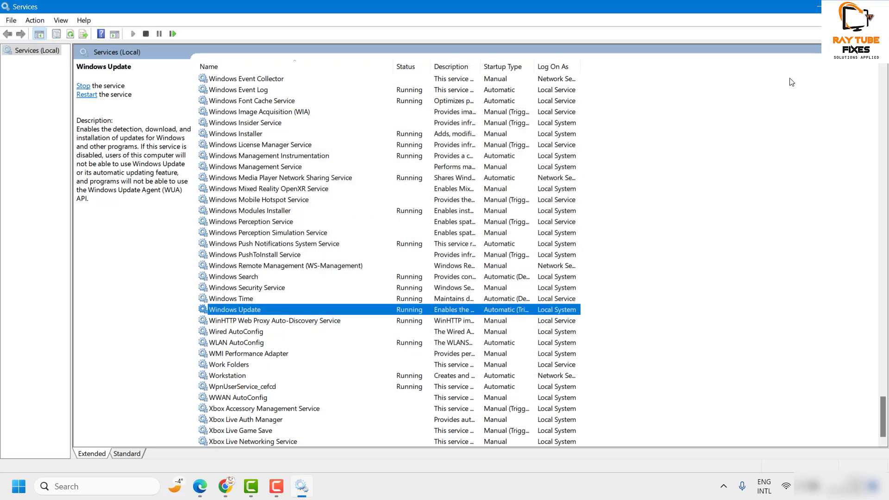
{"action": "key", "text": "alt+F4"}
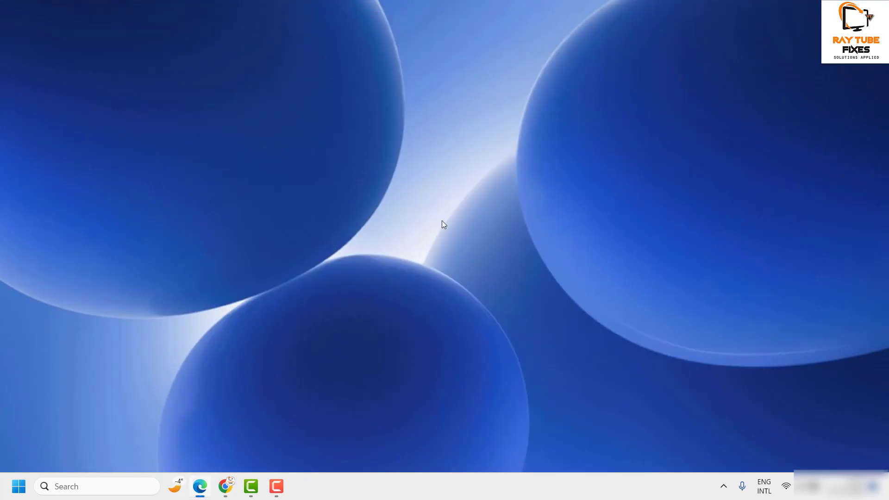
Open the Windows Update page in Settings and check for updates.
{"action": "right_click", "coordinate": [18, 490]}
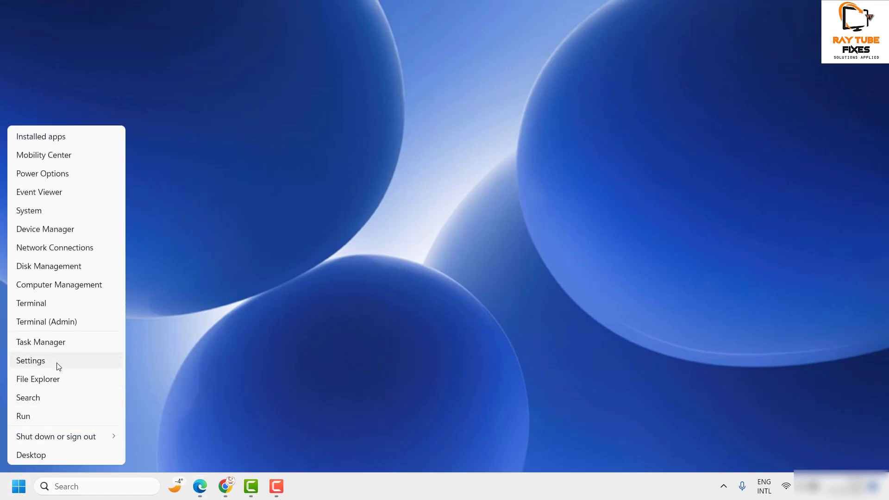
{"action": "left_click", "coordinate": [72, 363]}
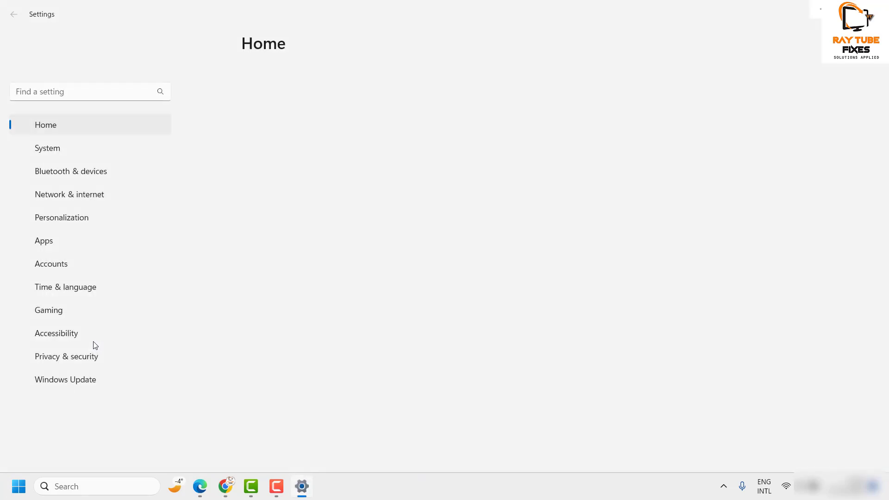
{"action": "left_click", "coordinate": [69, 387]}
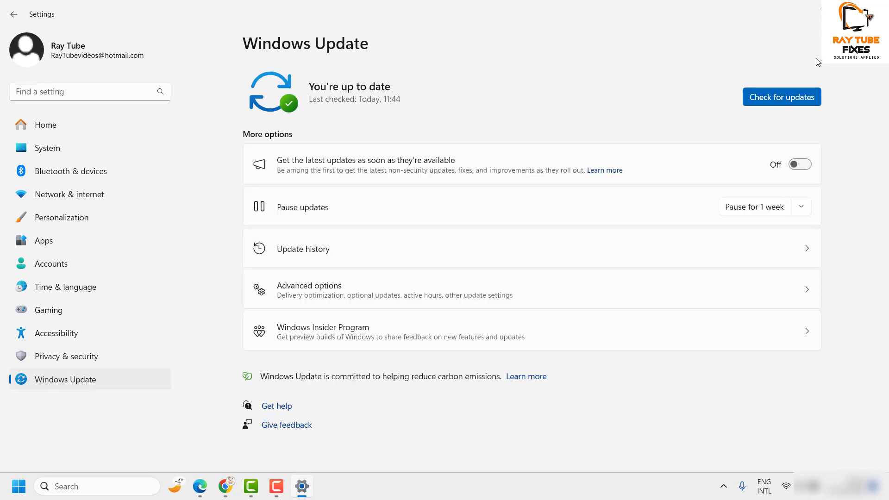
{"action": "left_click", "coordinate": [787, 95]}
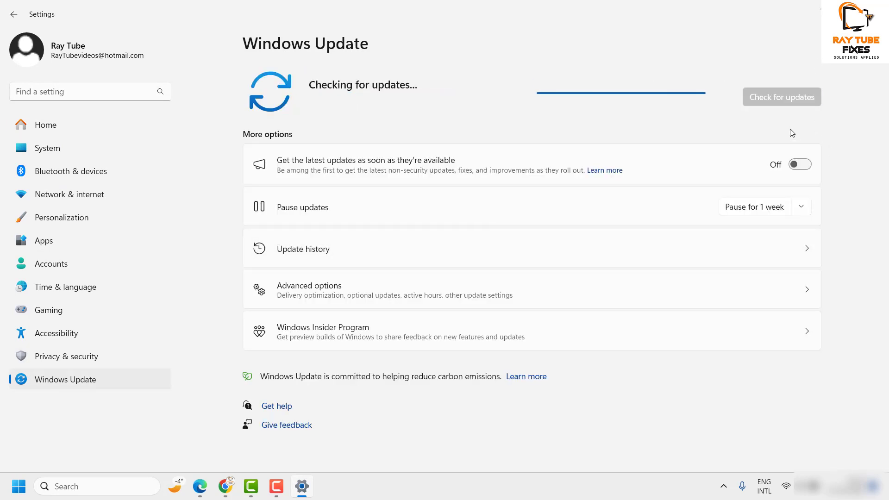